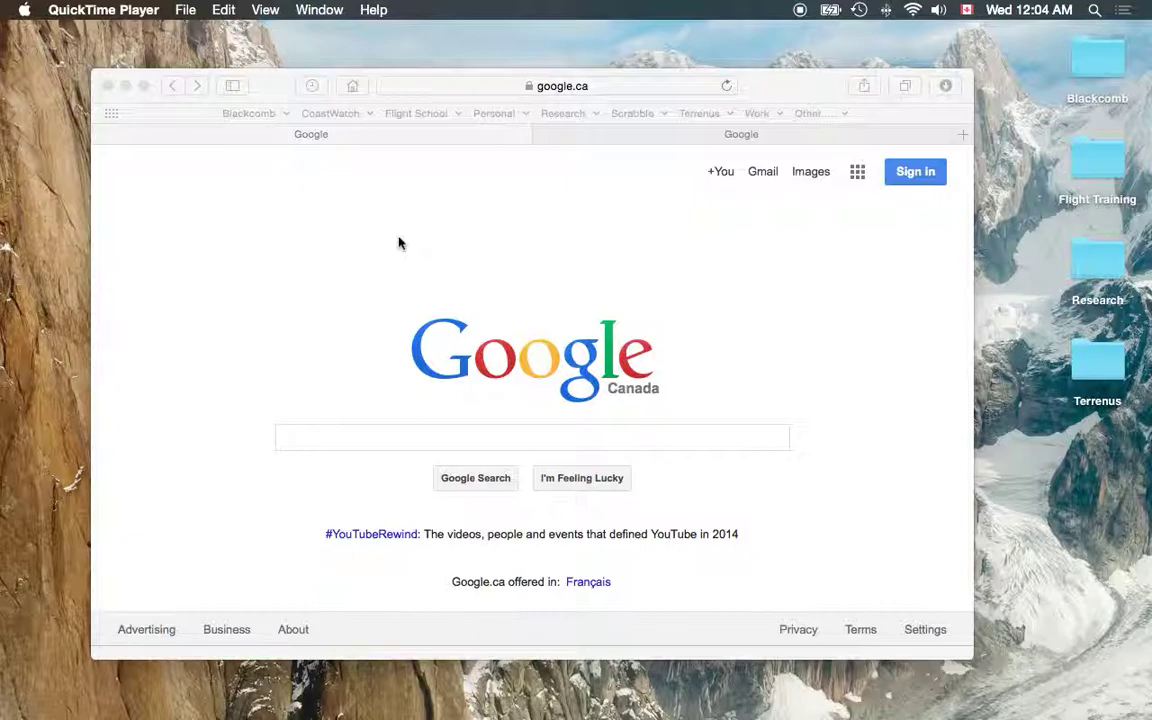
Search Google for 'coastwatch' and open the NOAA CoastWatch central operations site
click(392, 438)
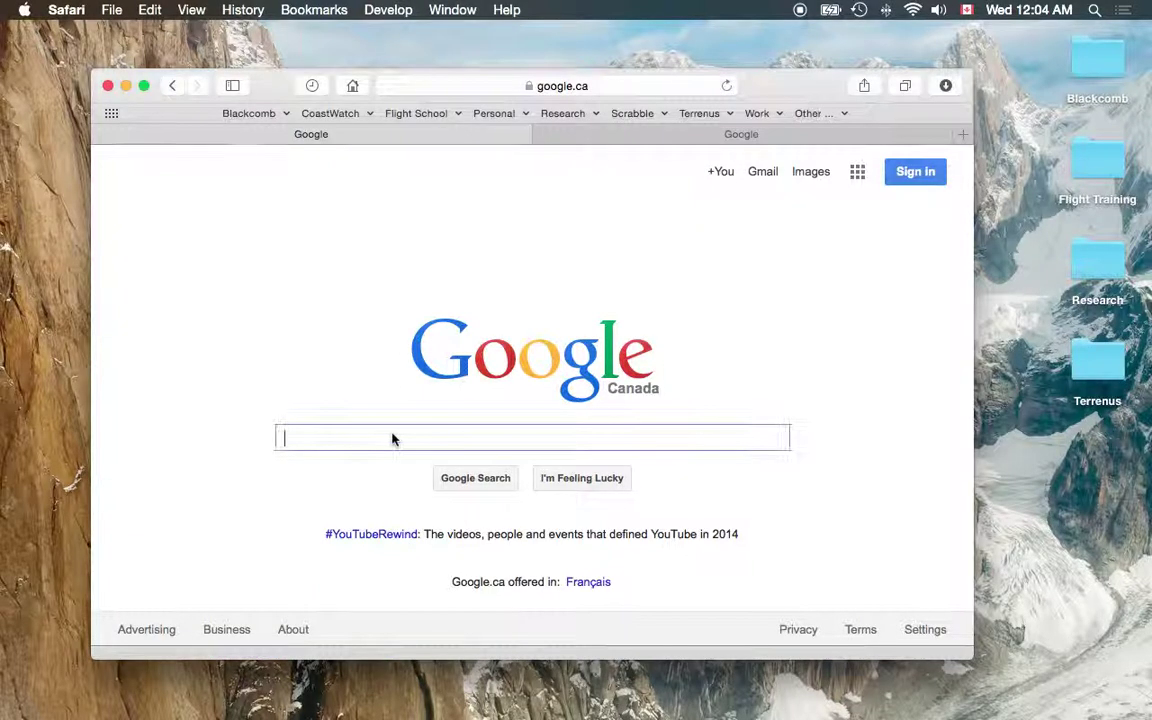
text(coastwatc)
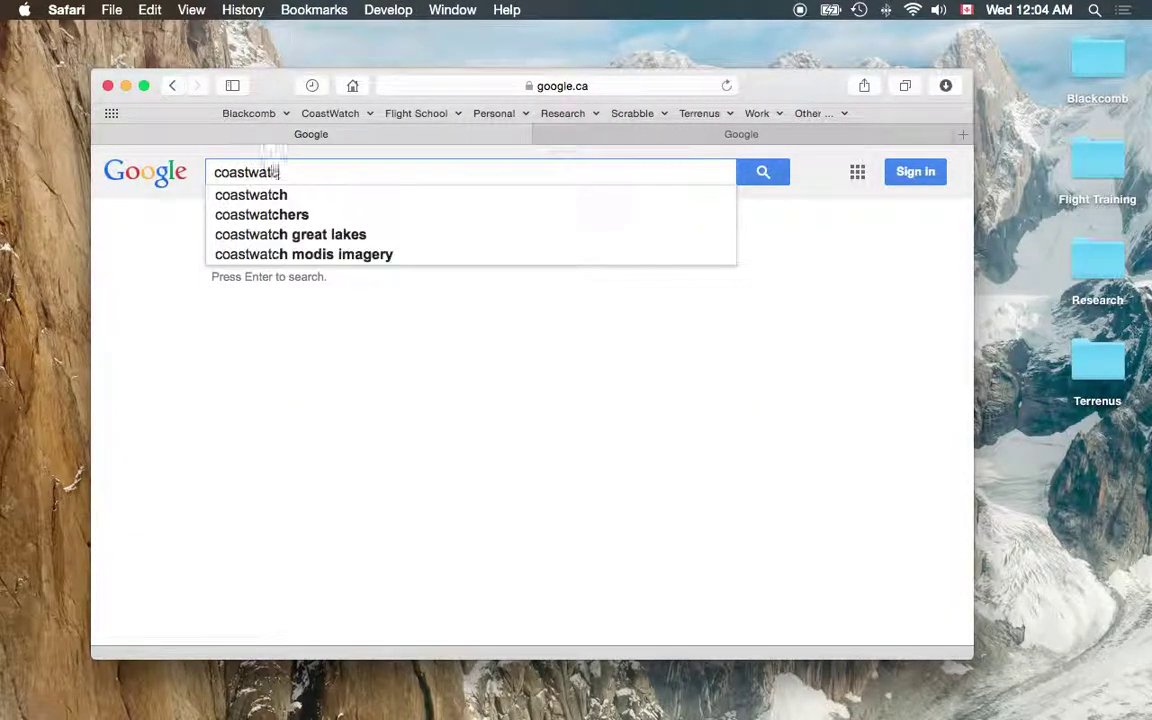
text(h)
key(Return)
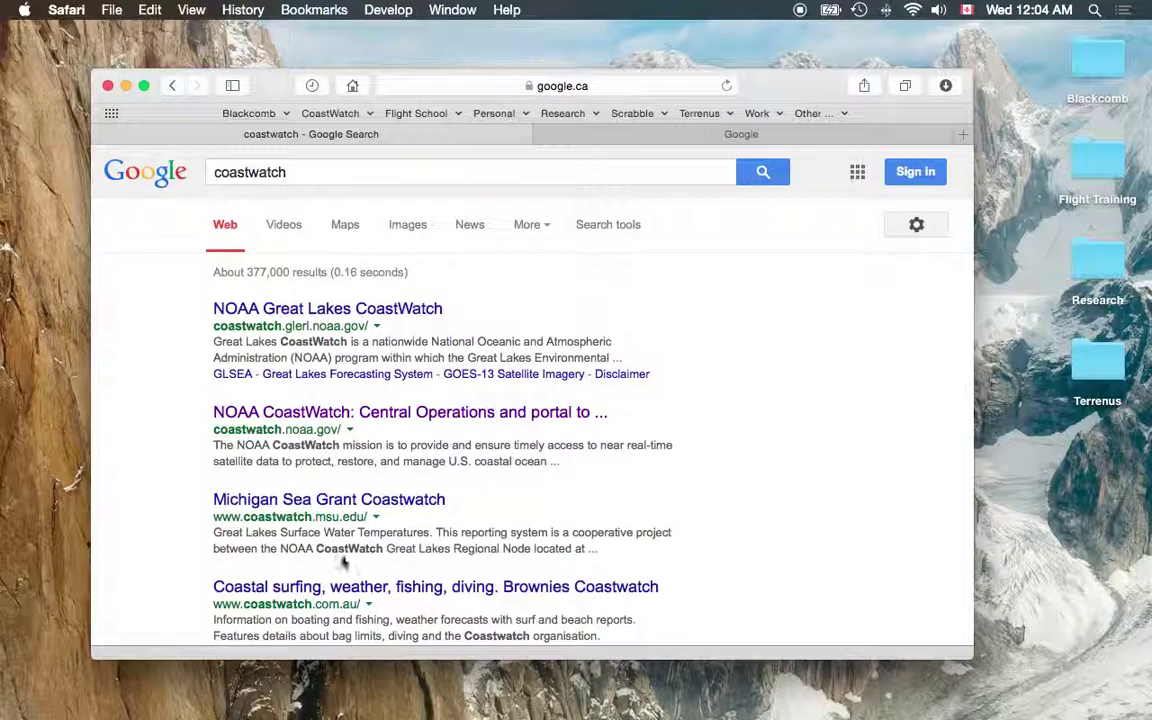
click(330, 412)
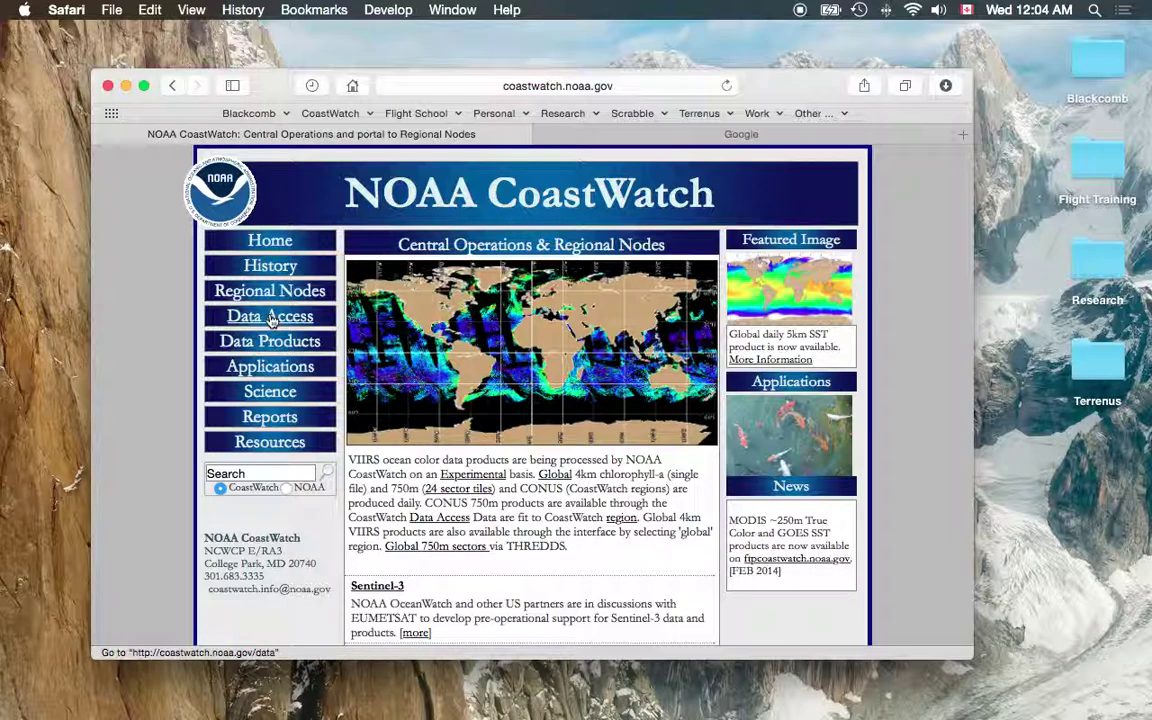
Browse the data directory into avhrr/L3/hdf, then return to the top data index
click(240, 317)
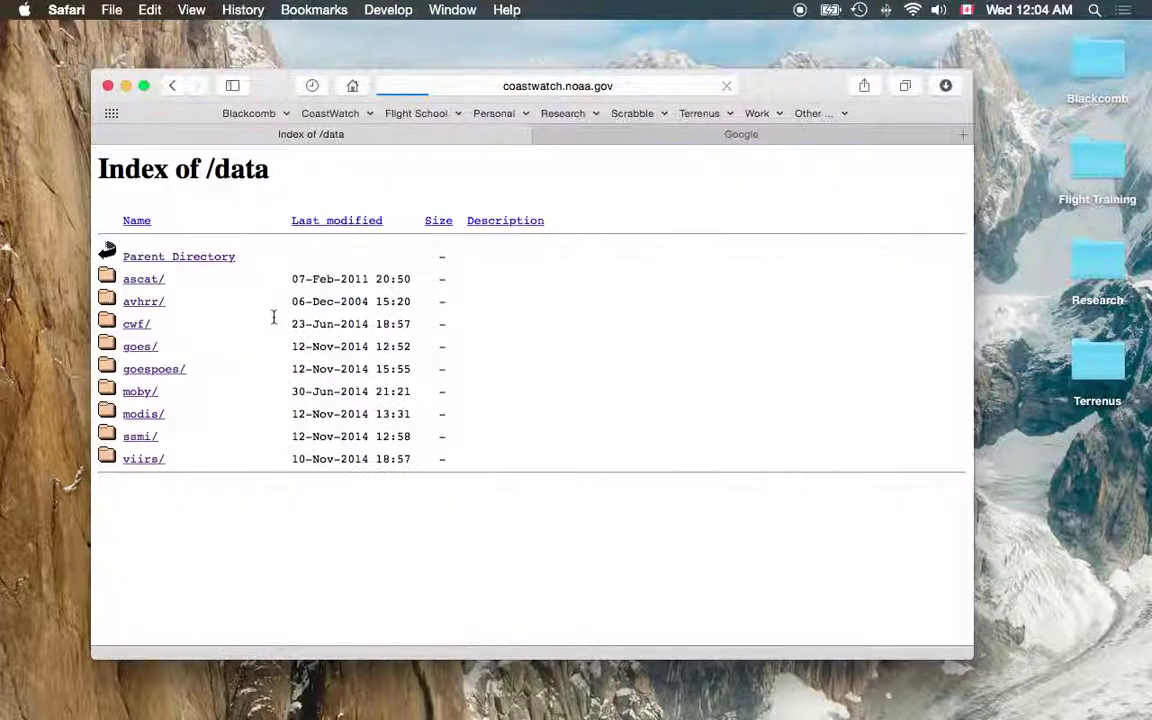
click(146, 304)
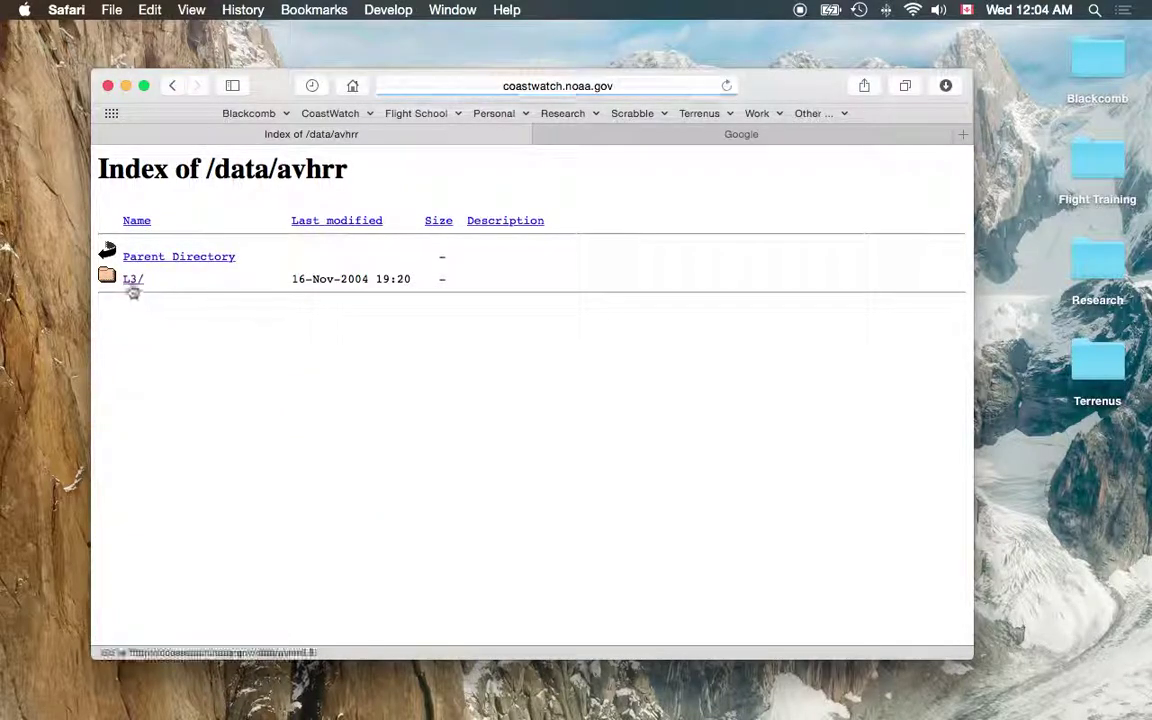
click(133, 282)
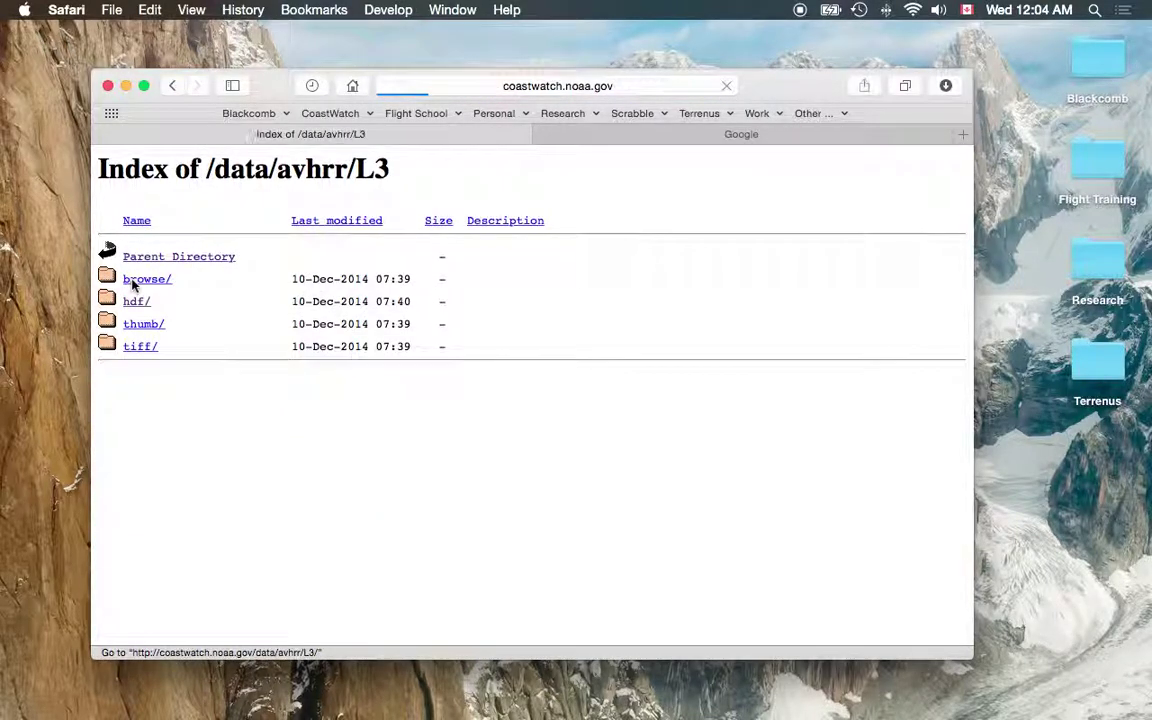
click(139, 300)
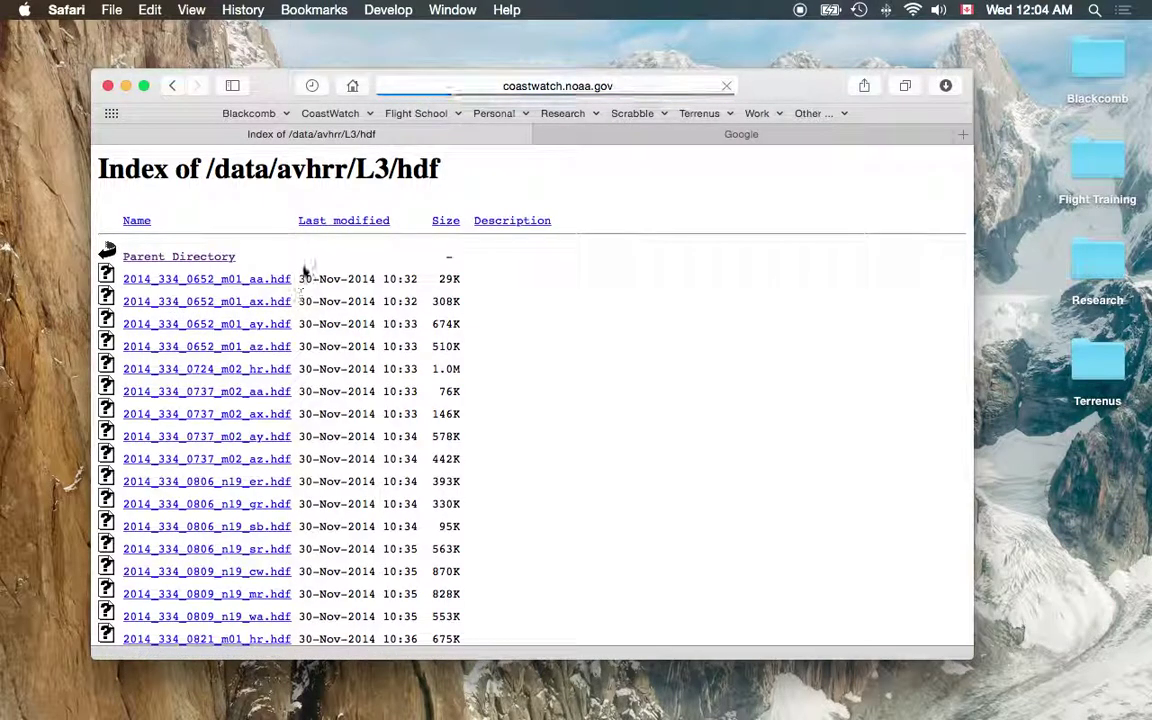
click(172, 86)
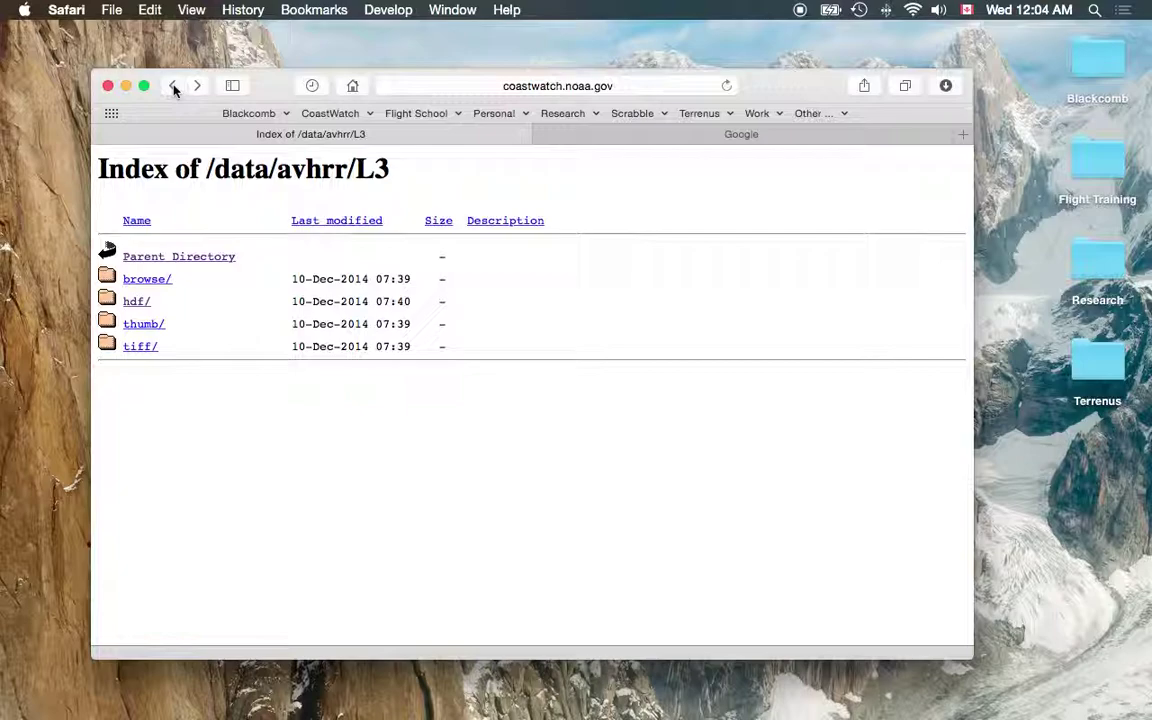
click(173, 86)
click(173, 86)
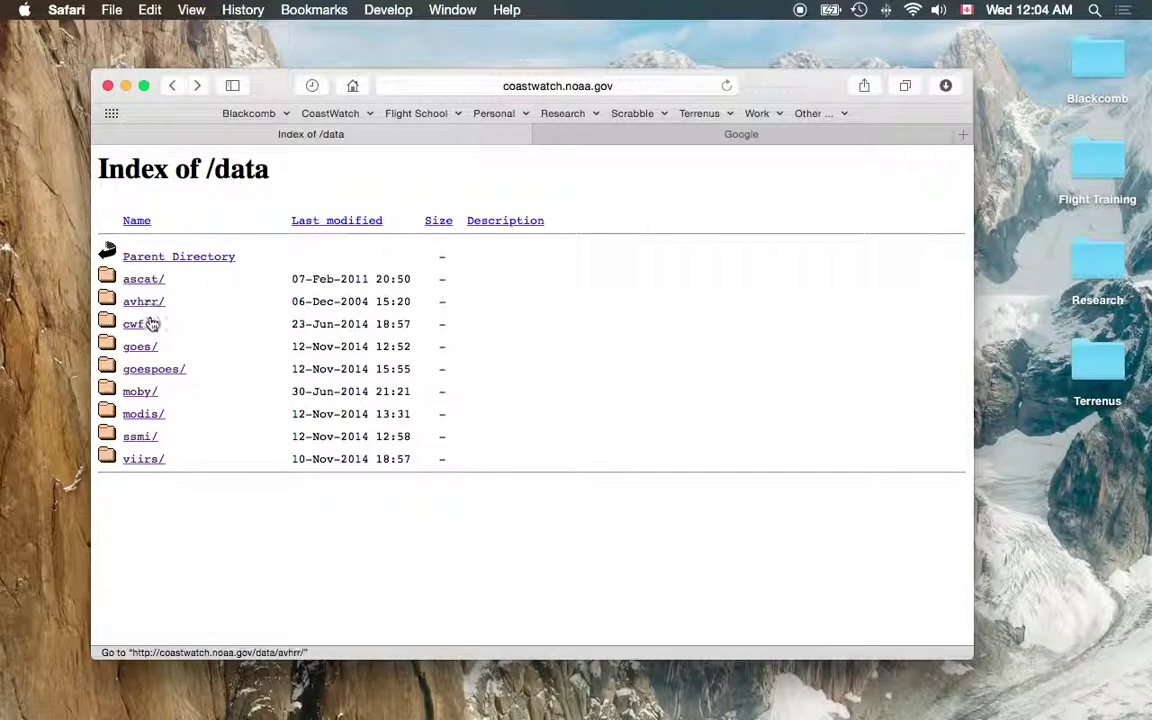
Browse the goes/hdf listing, then go back to the CoastWatch home page
click(140, 346)
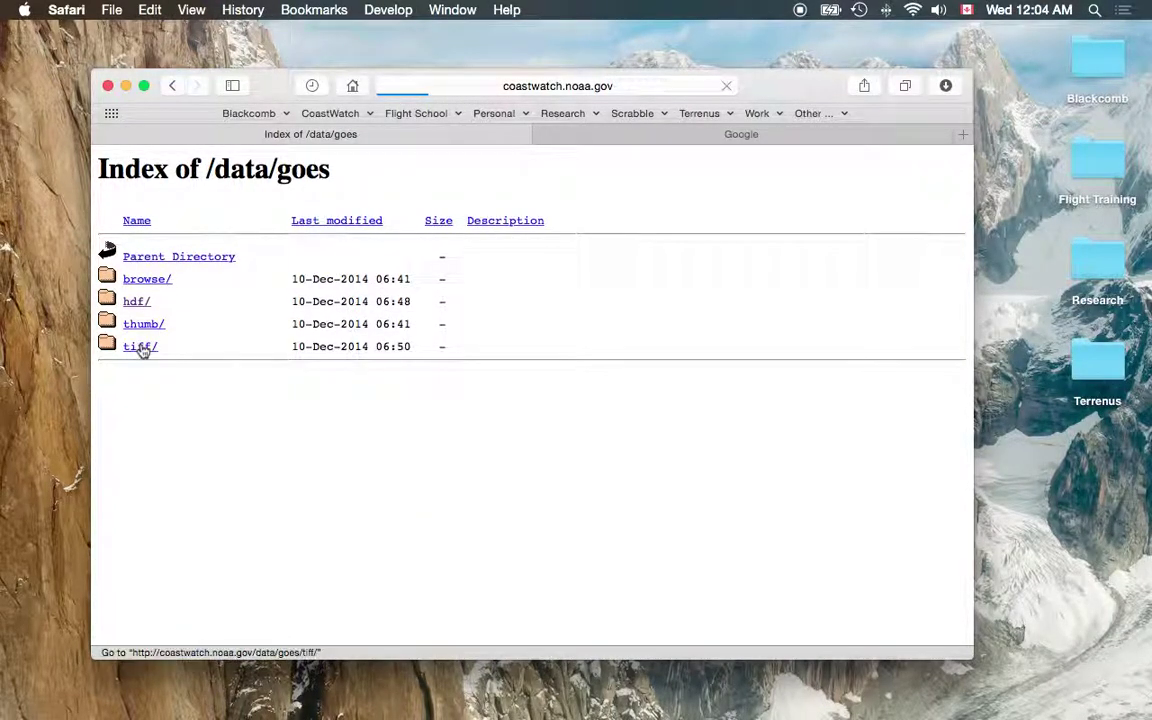
click(136, 301)
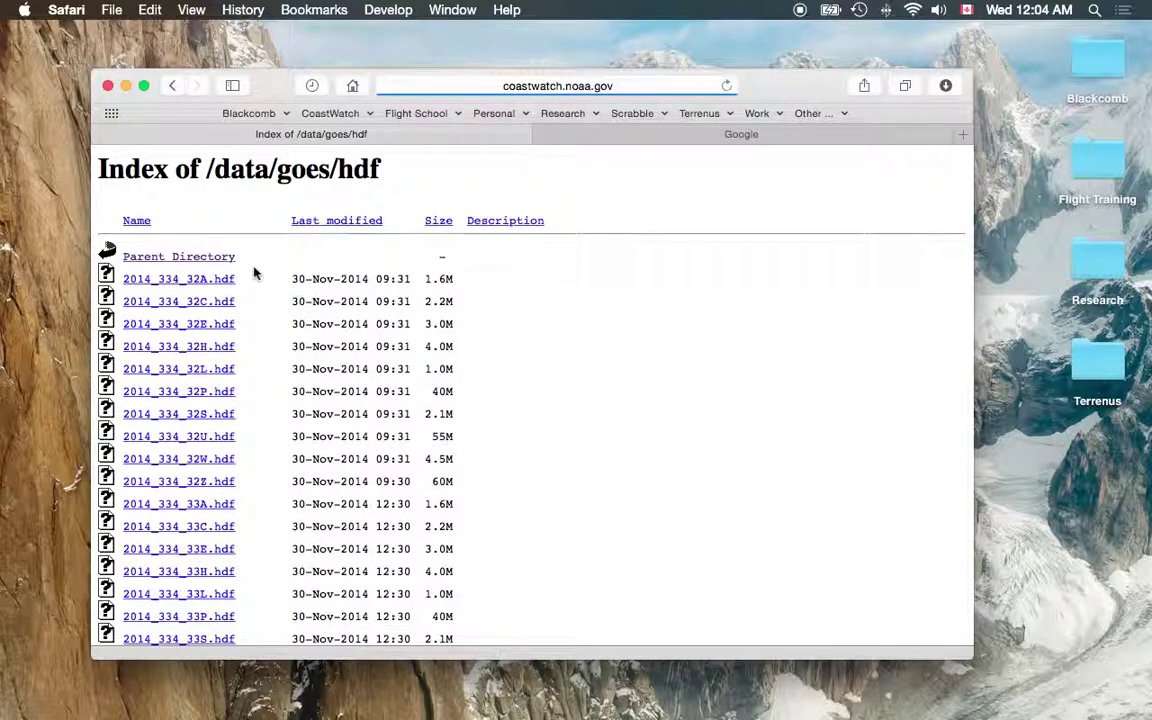
click(171, 88)
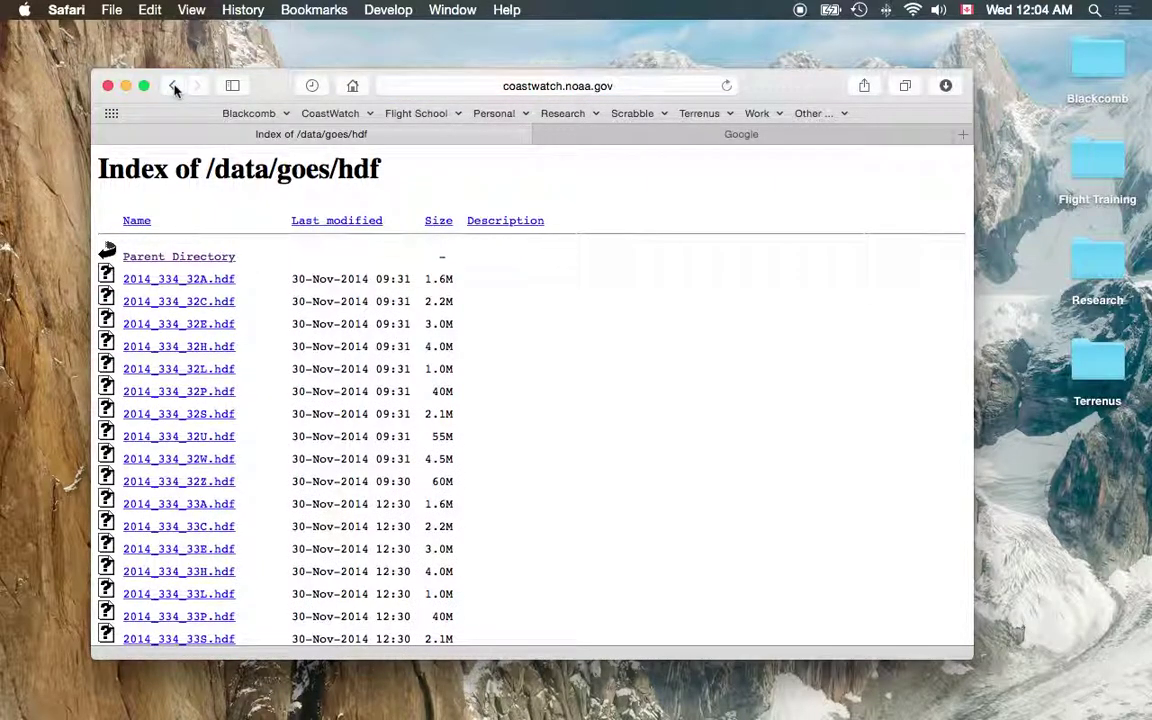
click(174, 88)
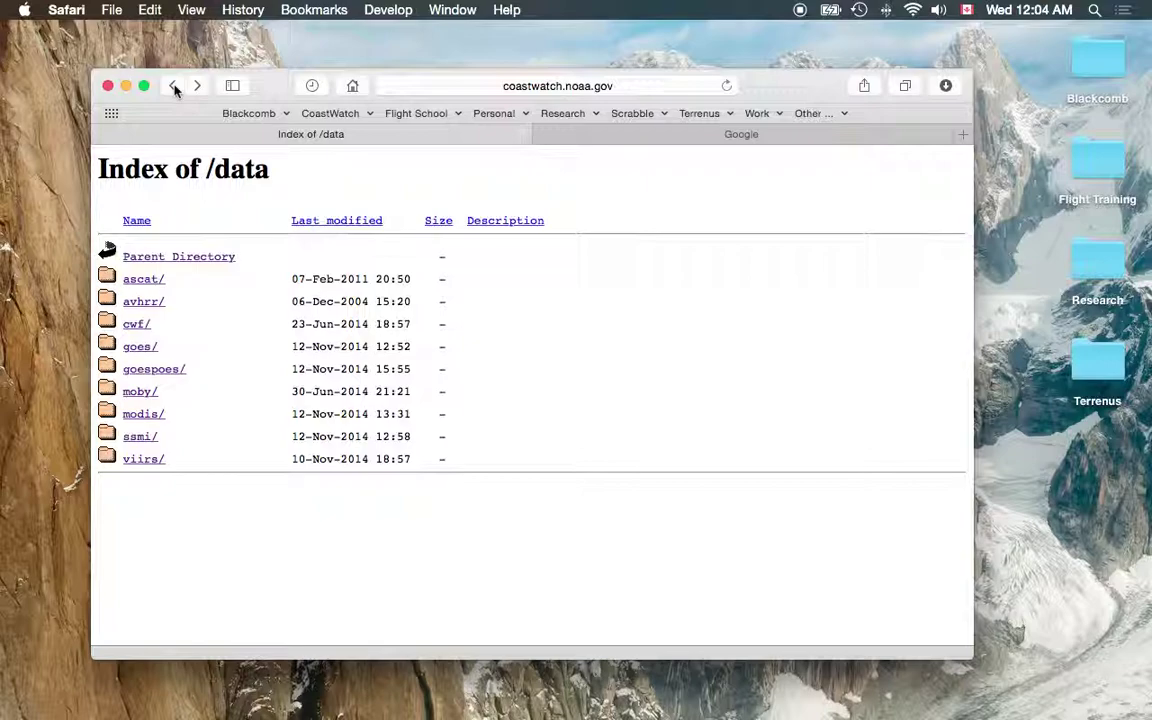
click(174, 88)
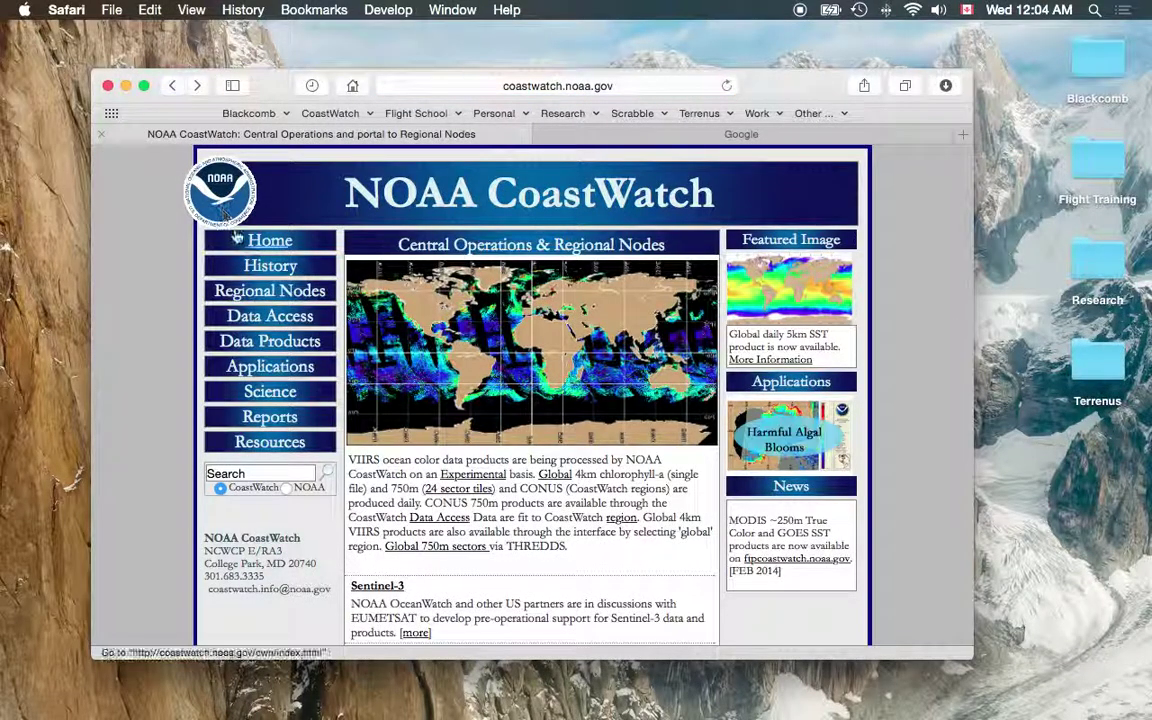
Open the CoastWatch Products page and scroll through its product categories
click(274, 347)
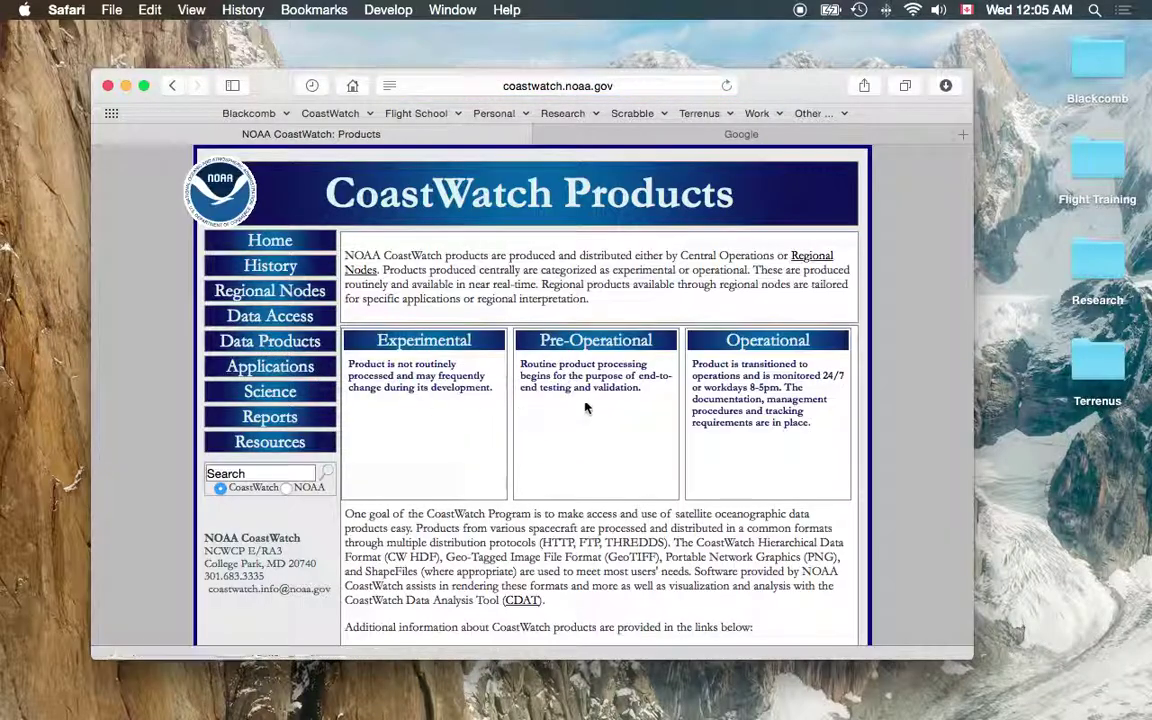
scroll(515, 447, down, 5)
scroll(515, 447, down, 5)
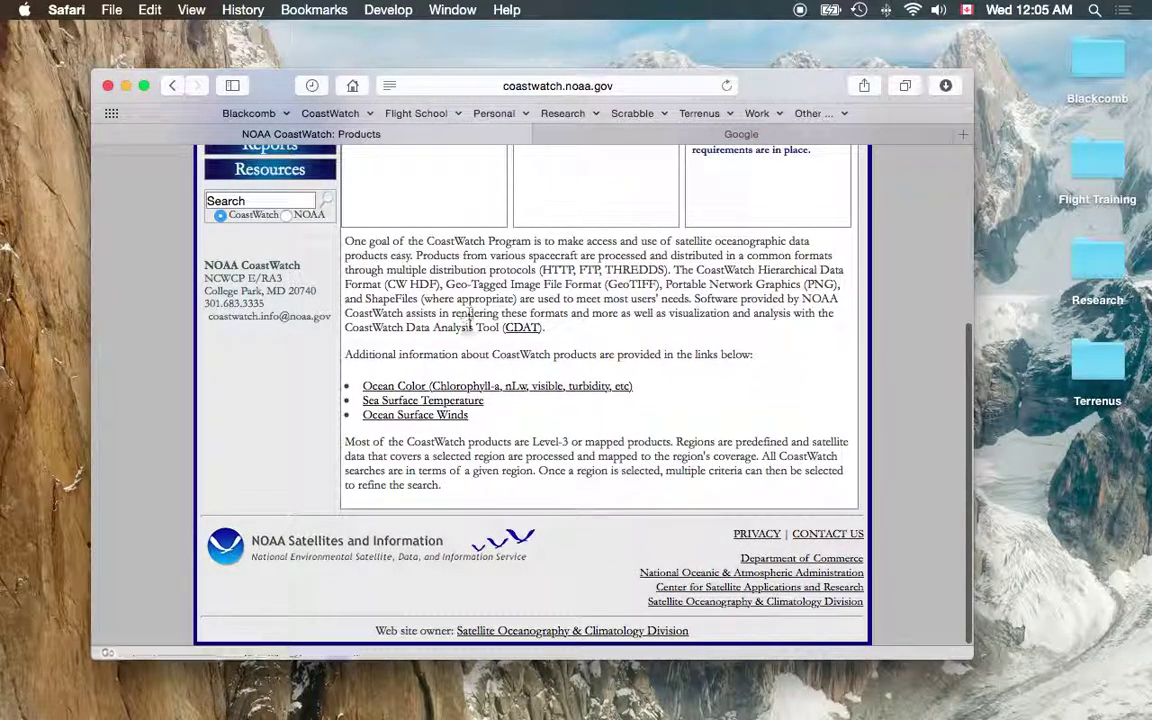
scroll(466, 333, up, 5)
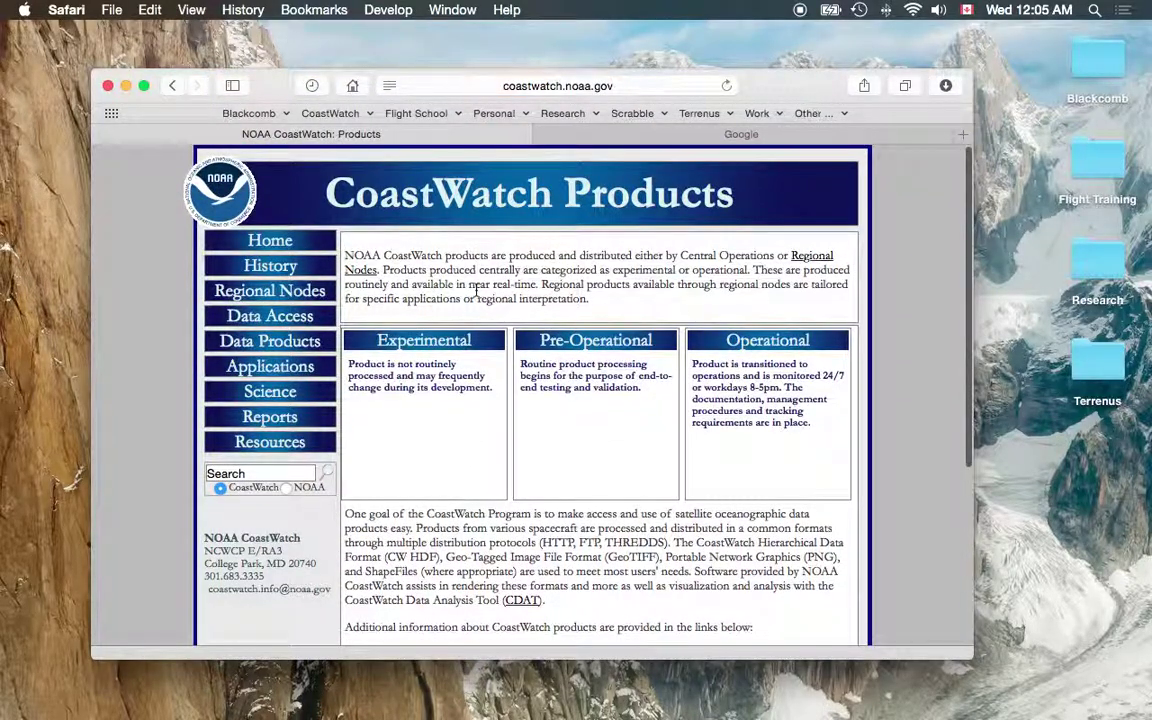
Search Google for 'noaa class archive' and open the CLASS - NOAA site
click(693, 136)
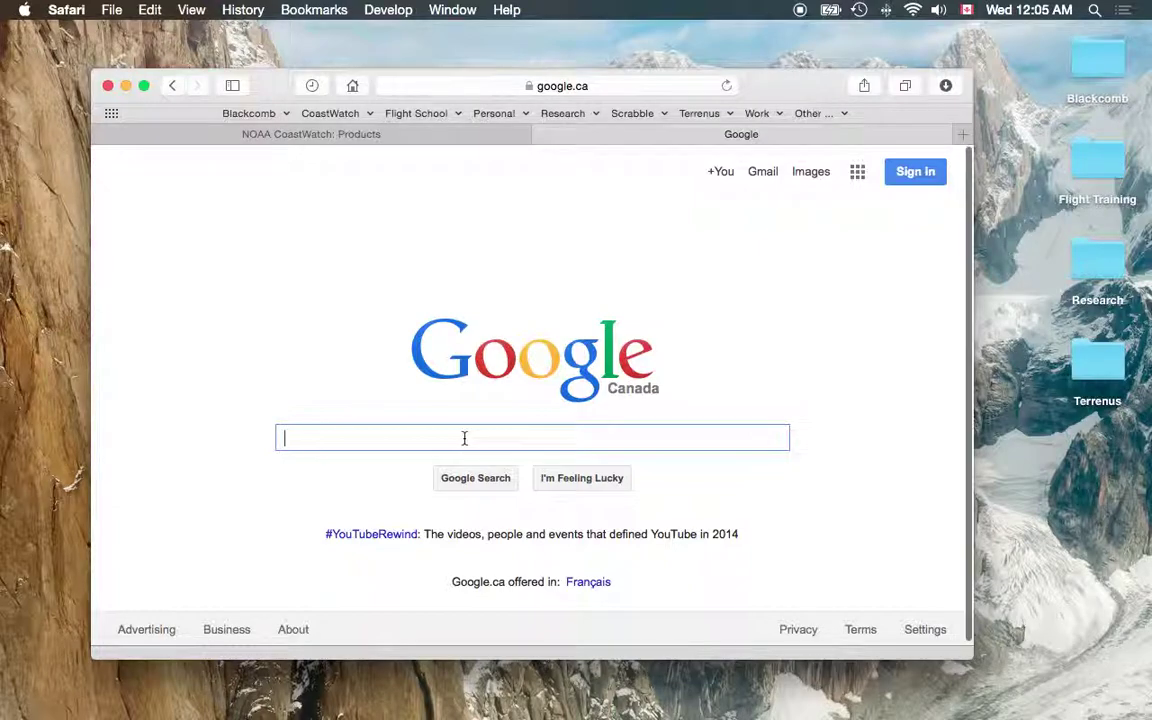
text(noaa class archive)
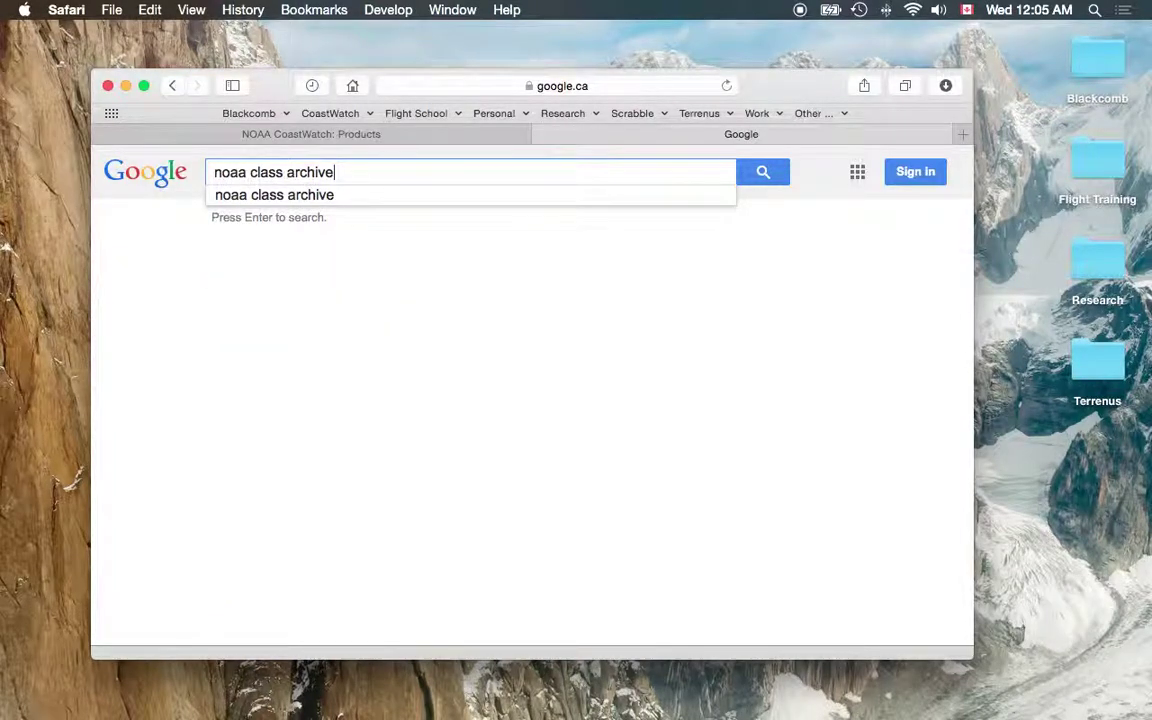
key(Return)
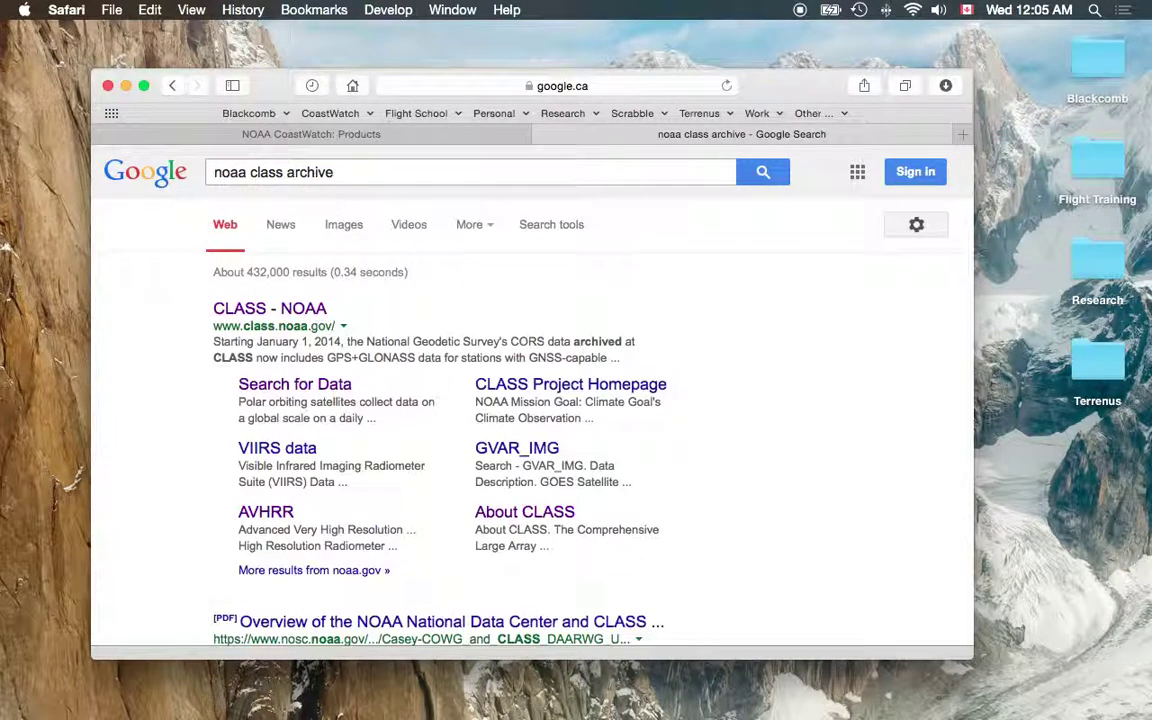
scroll(386, 506, down, 1)
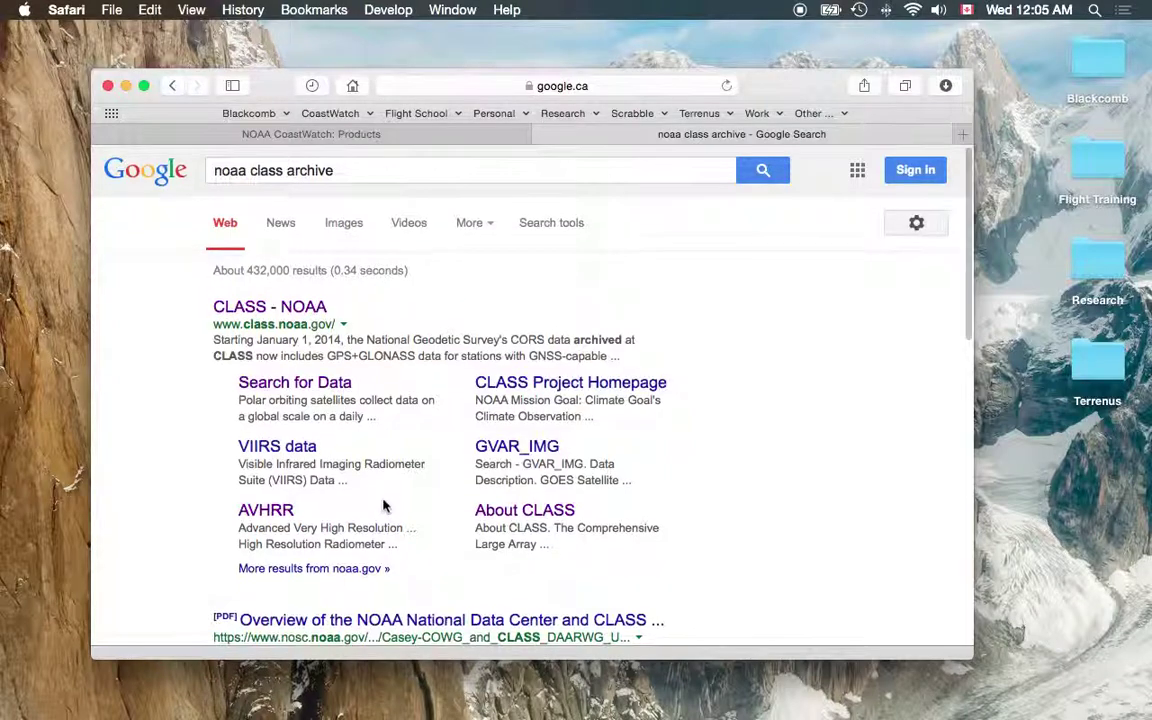
click(248, 310)
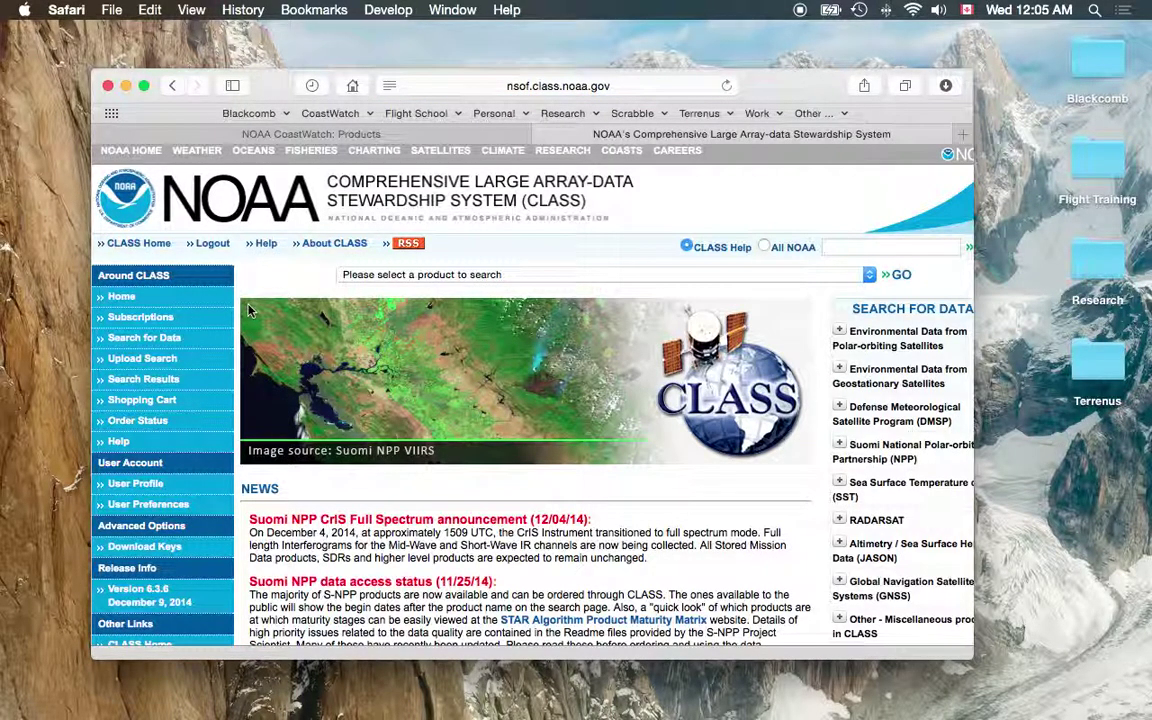
Choose Advanced Very High Resolution Radiometer (AVHRR) from the product search dropdown
click(868, 275)
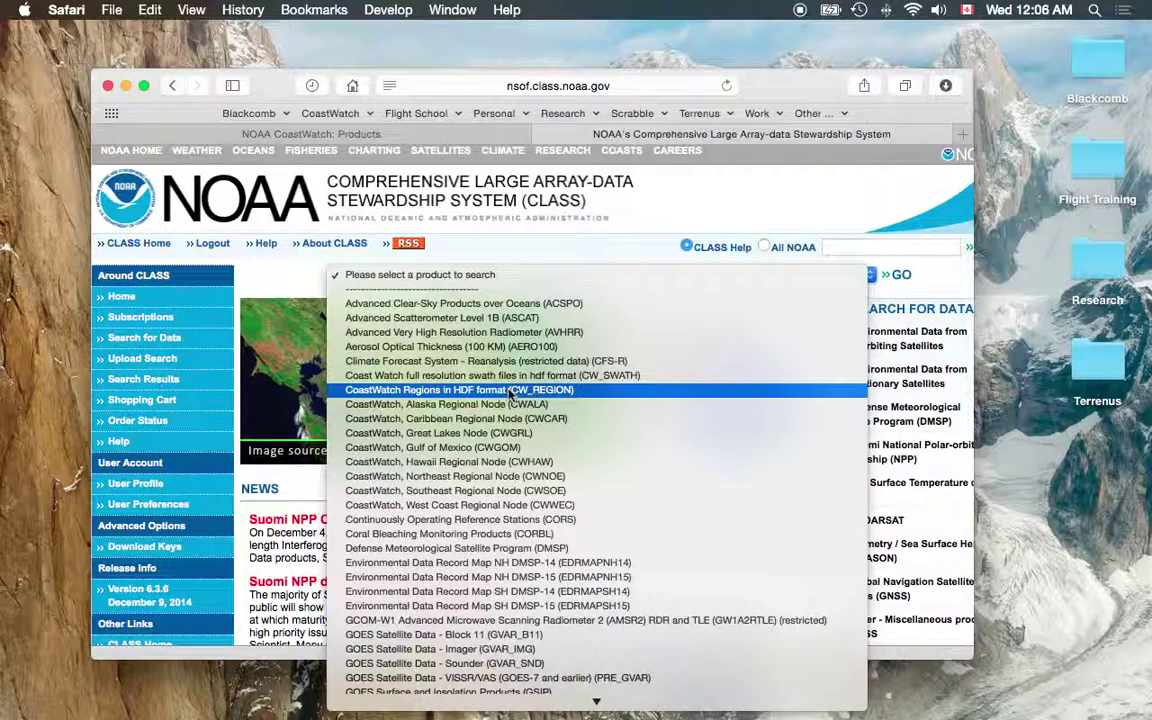
click(558, 334)
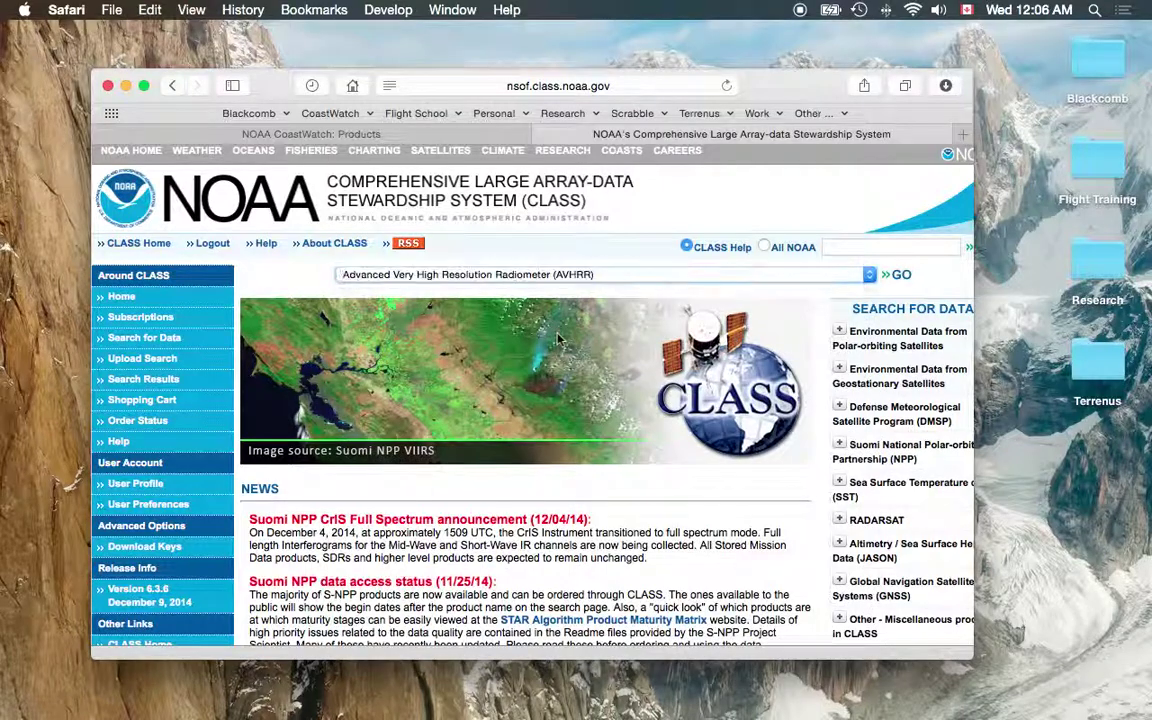
Start the AVHRR search and scroll down through the search criteria form
click(901, 276)
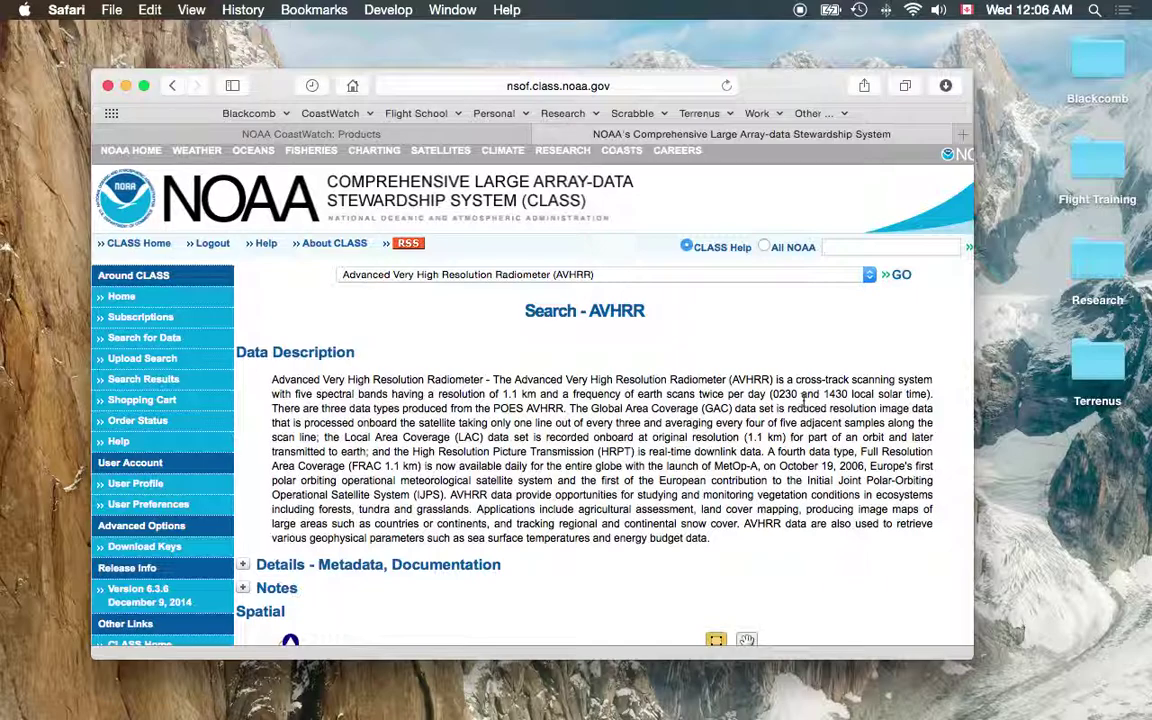
scroll(820, 424, down, 5)
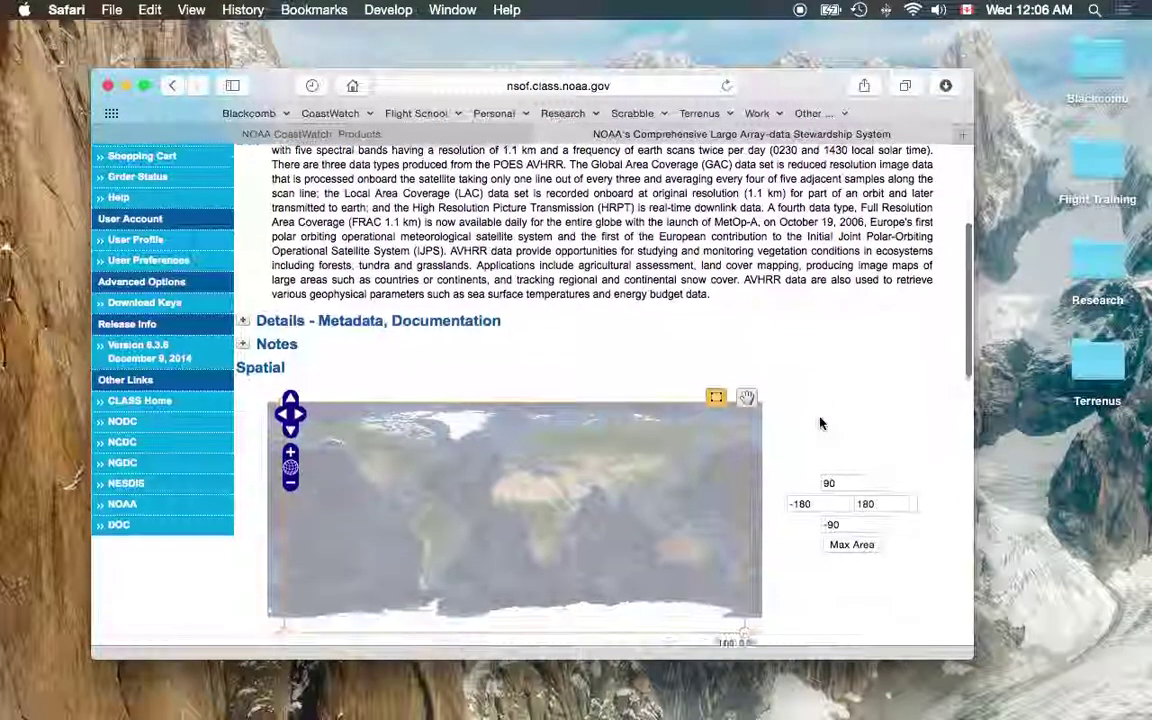
scroll(780, 433, down, 3)
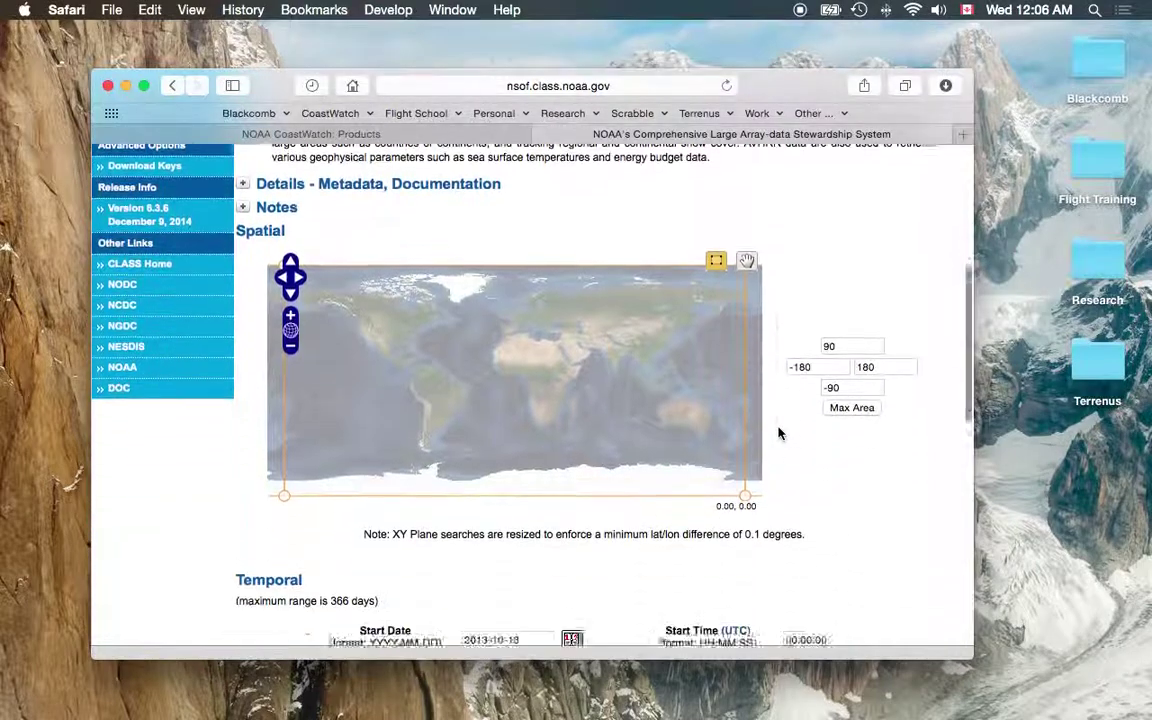
scroll(780, 433, down, 4)
scroll(794, 419, down, 1)
scroll(531, 326, down, 1)
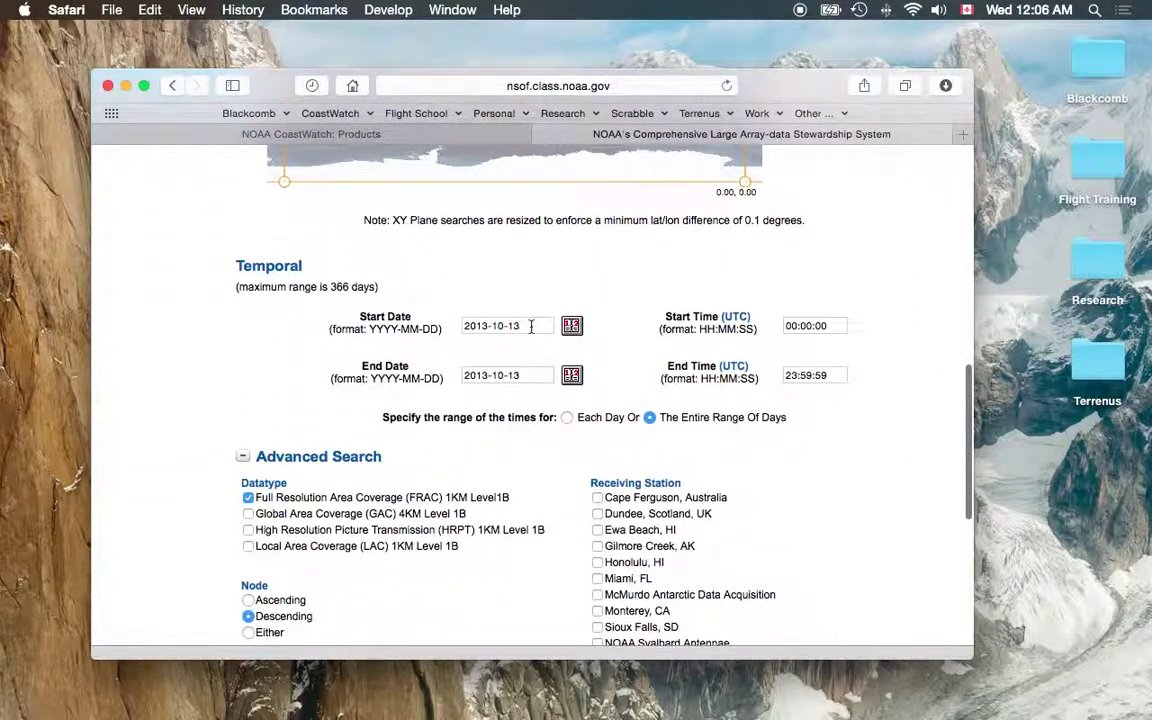
Check the 2013-10-13 dates, FRAC datatype and Svalbard station, then run the search
click(531, 326)
scroll(604, 336, right, 1)
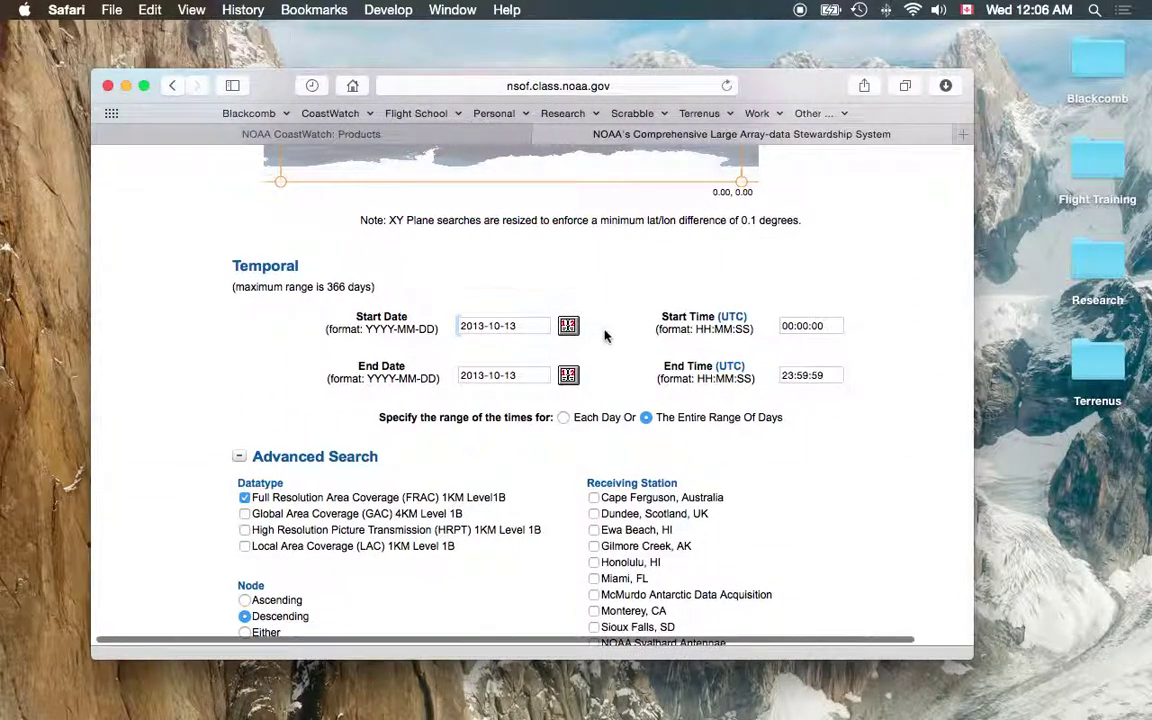
scroll(604, 336, down, 2)
scroll(602, 358, down, 1)
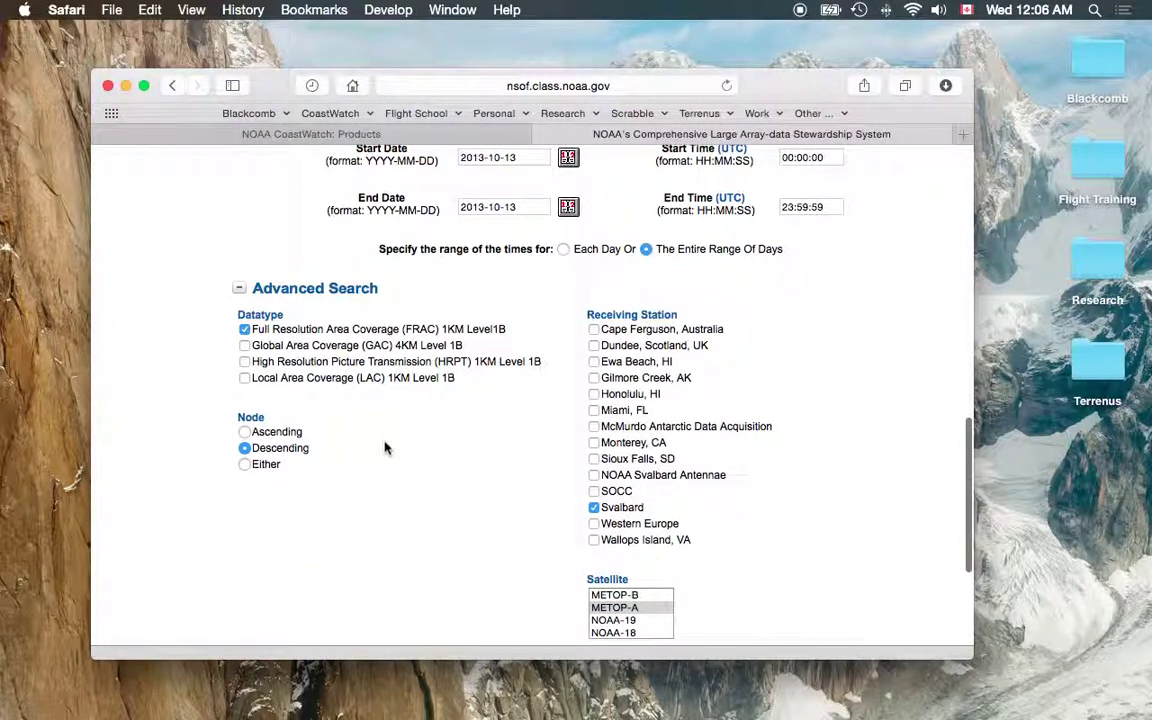
scroll(780, 478, down, 1)
scroll(700, 500, down, 1)
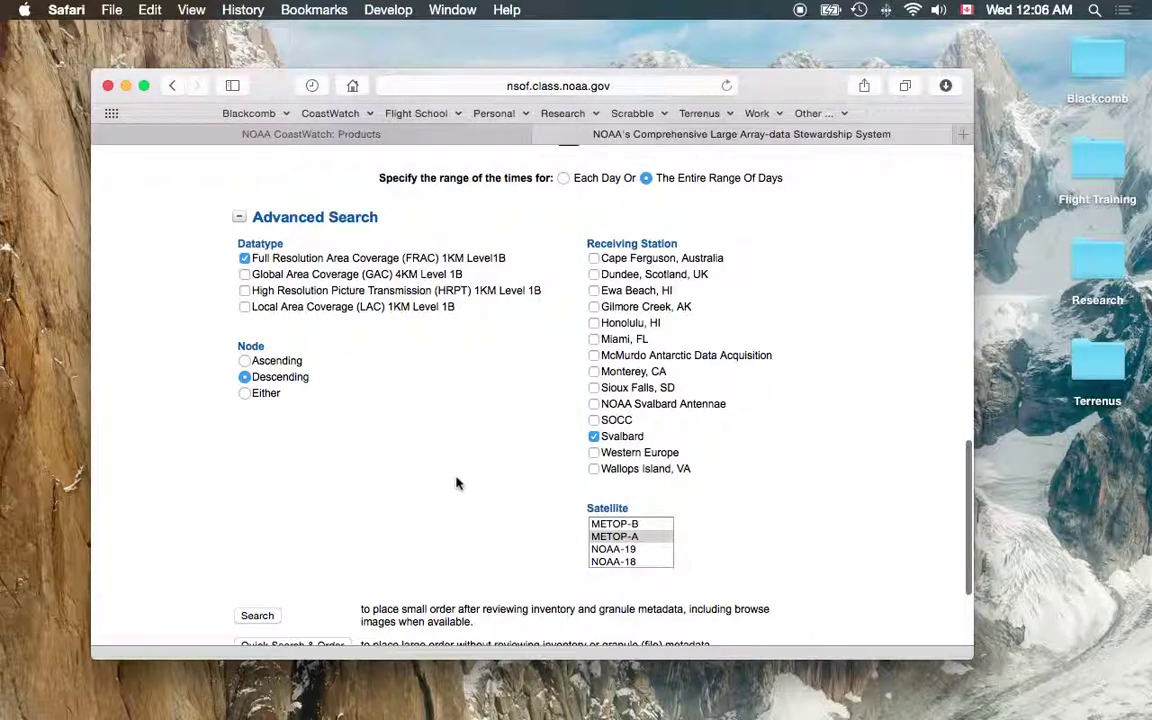
scroll(456, 483, down, 2)
click(256, 542)
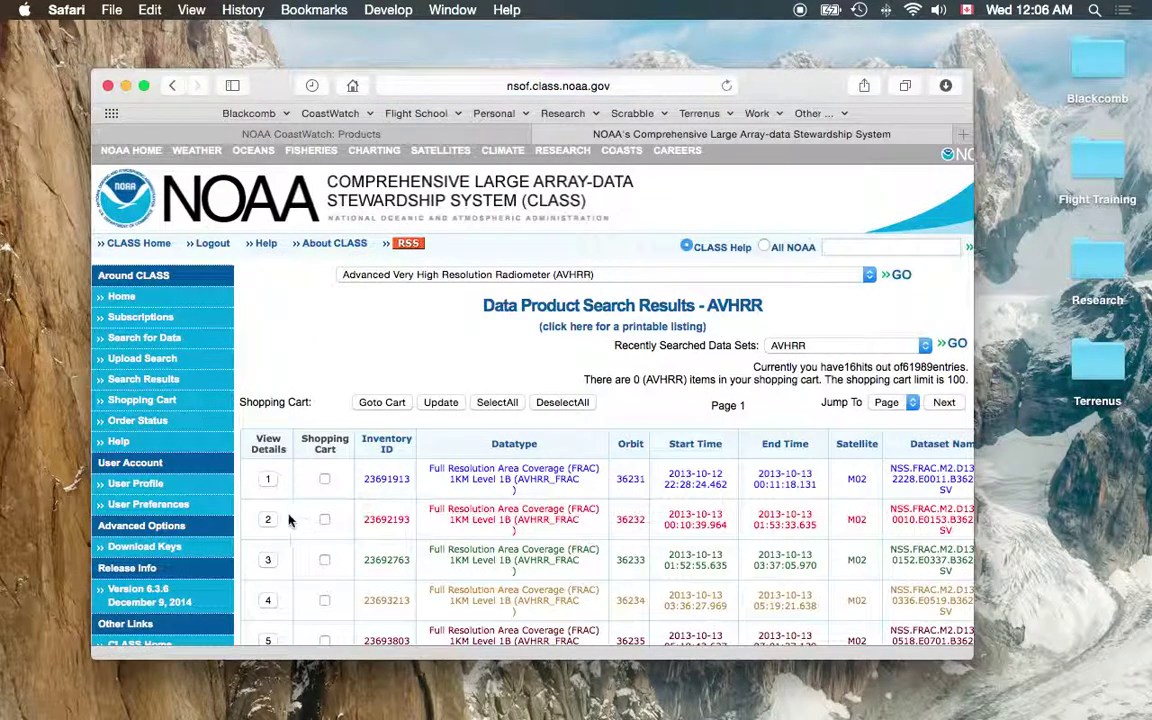
Open details for result 2, inventory 23692193 from orbit 36232, and scroll through them
click(268, 519)
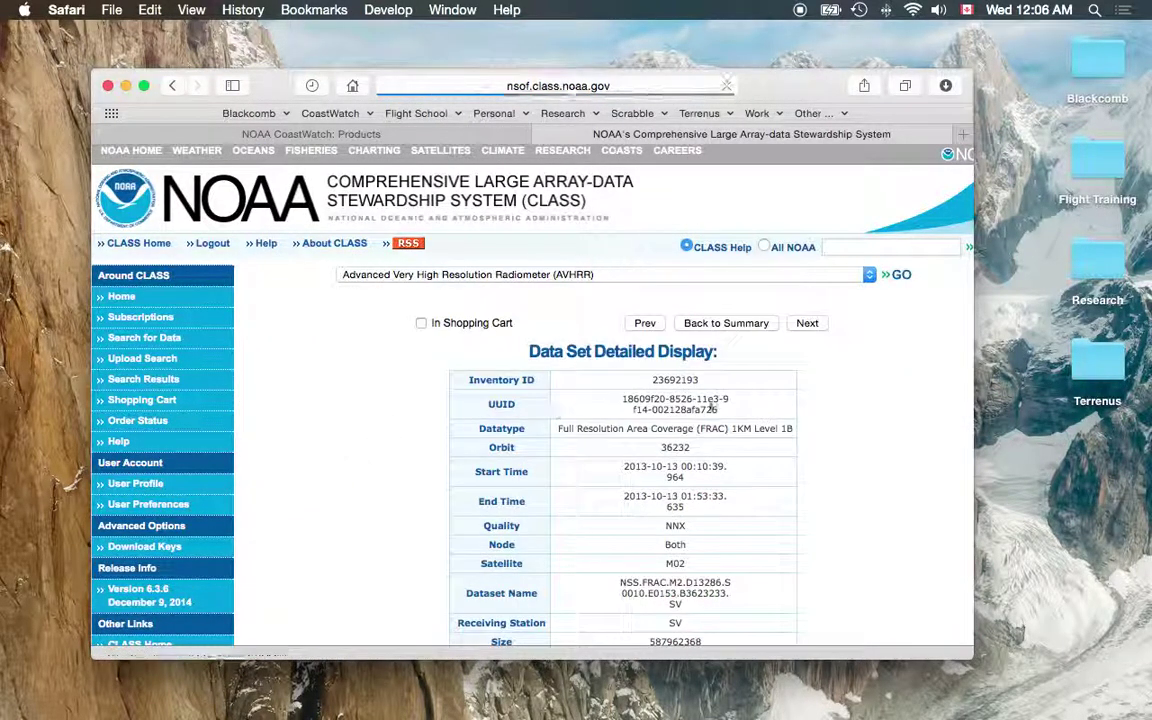
scroll(882, 391, down, 2)
scroll(882, 391, down, 1)
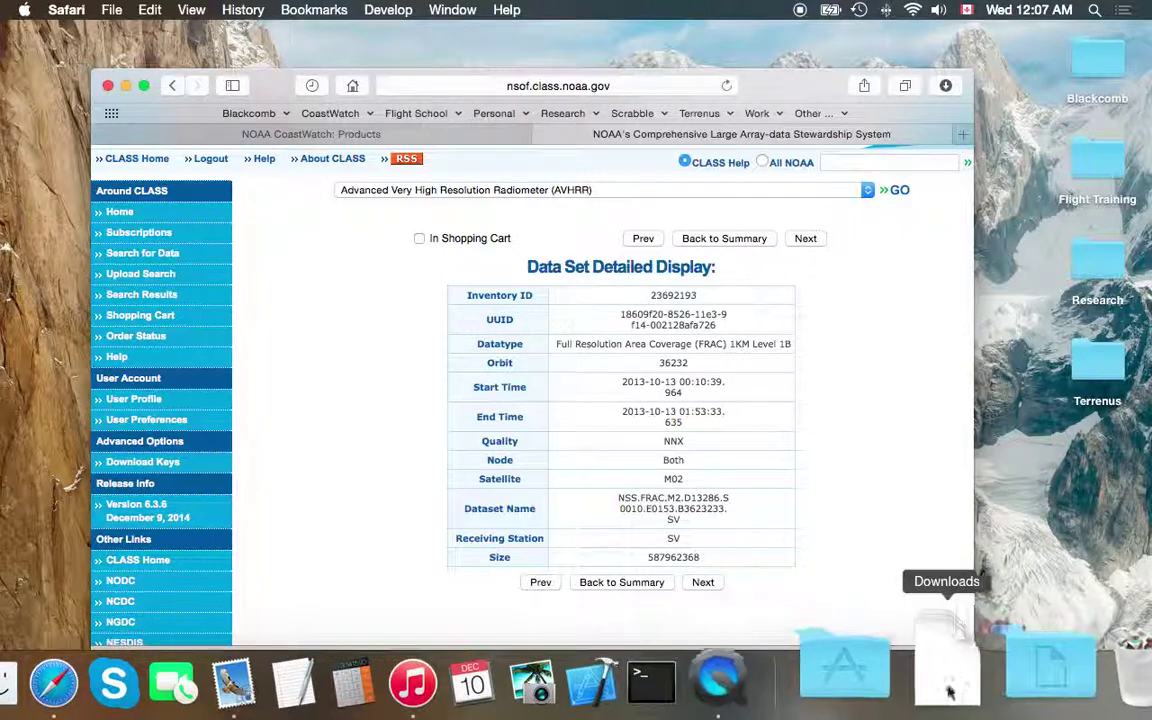
Show the downloaded NSS.FRAC scene file in Finder and widen the name column
click(948, 688)
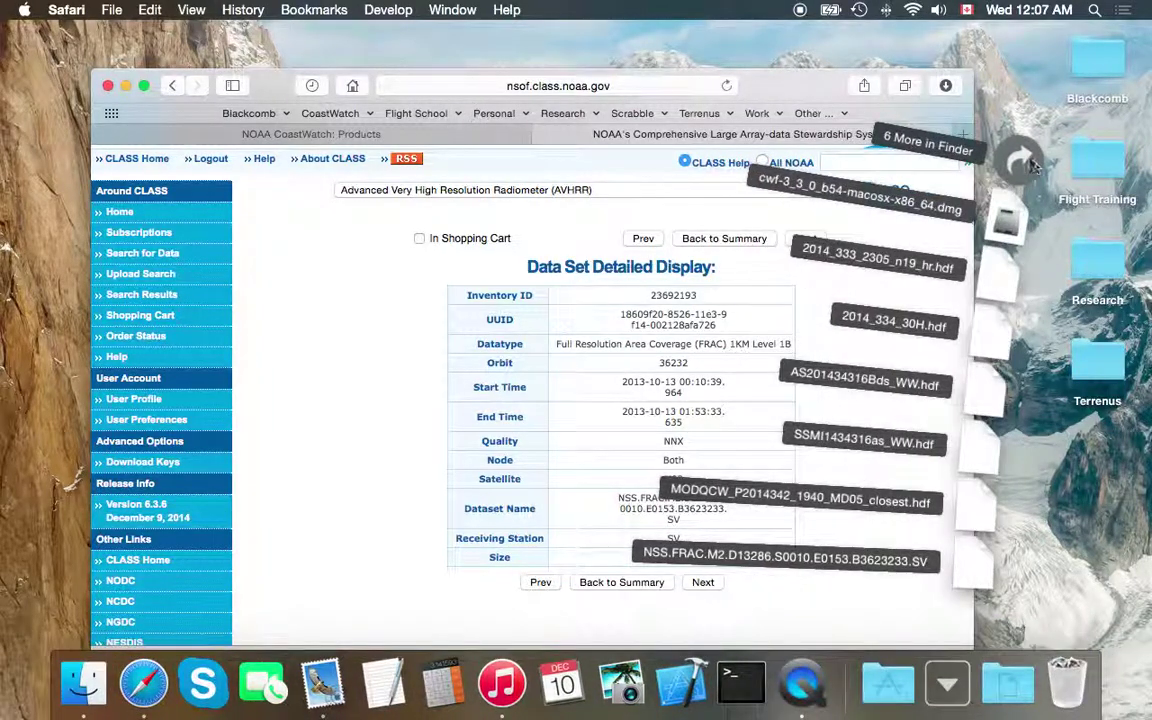
click(910, 145)
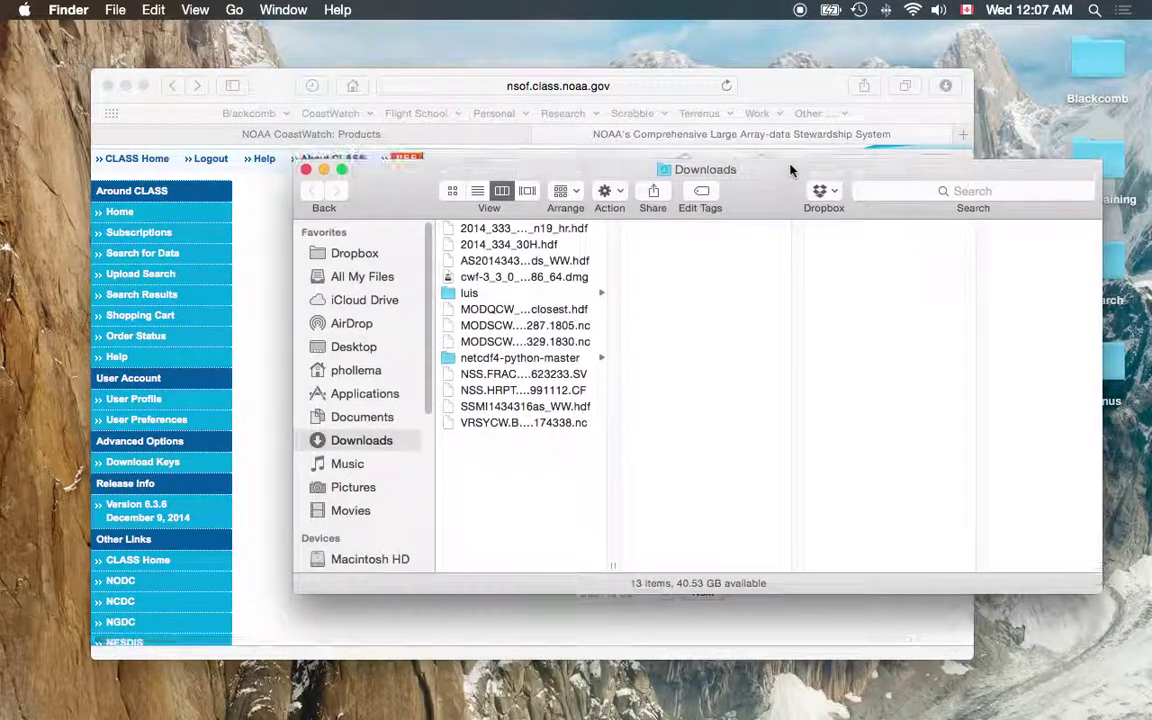
double_click(614, 565)
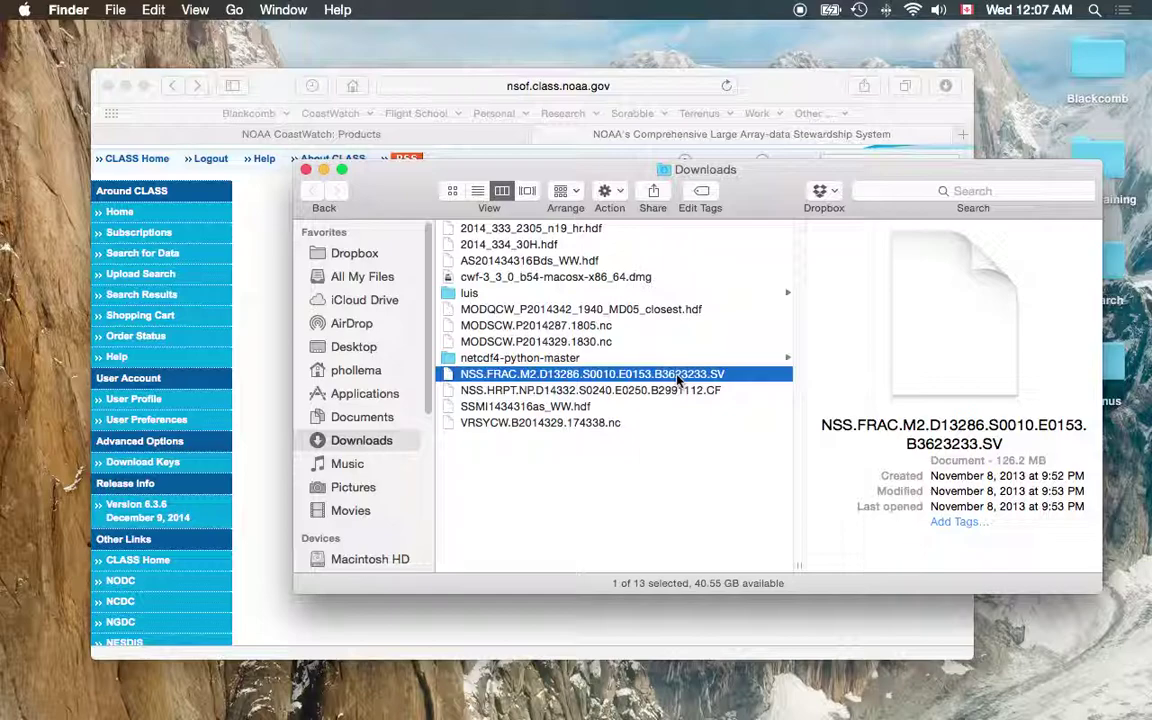
Launch CoastWatch Data Analysis Tool from Applications > CoastWatch Utilities > bin
key(super+t)
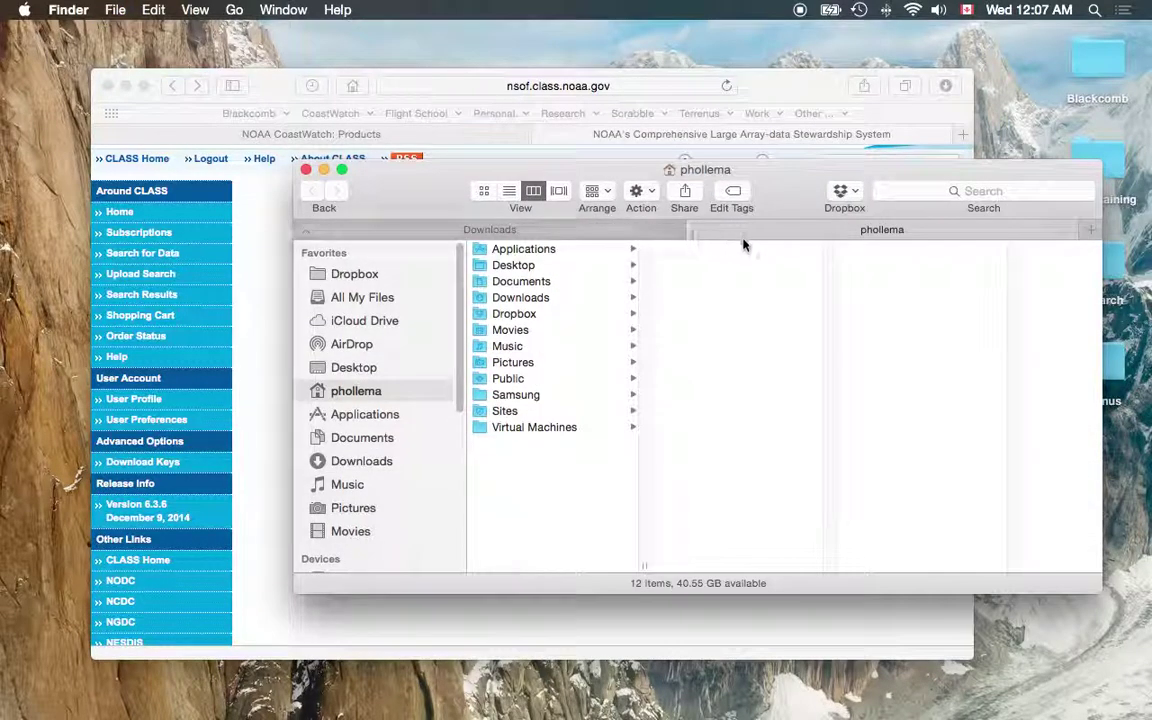
click(366, 415)
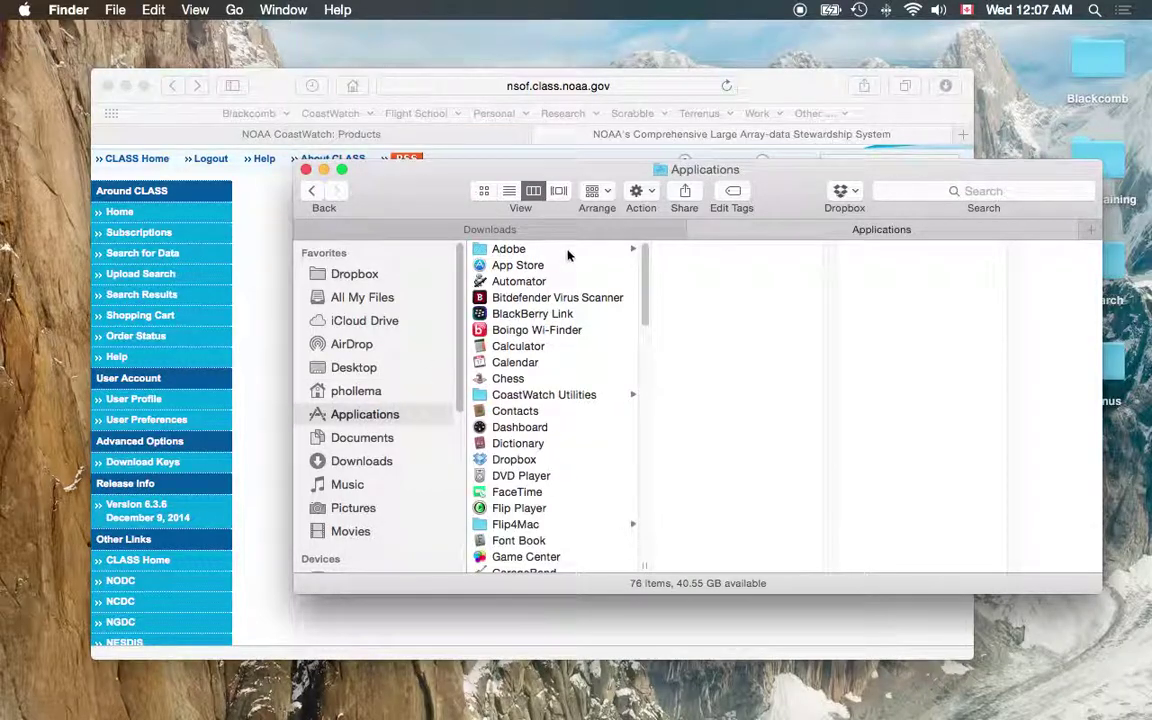
click(546, 394)
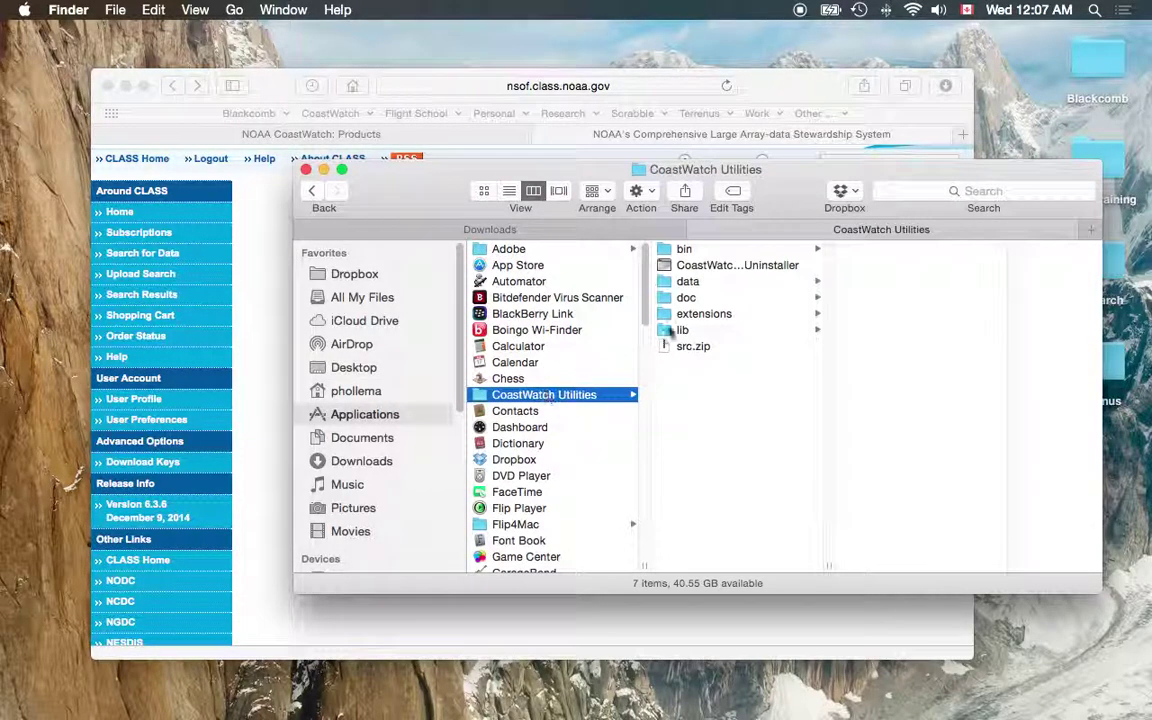
click(690, 249)
click(925, 251)
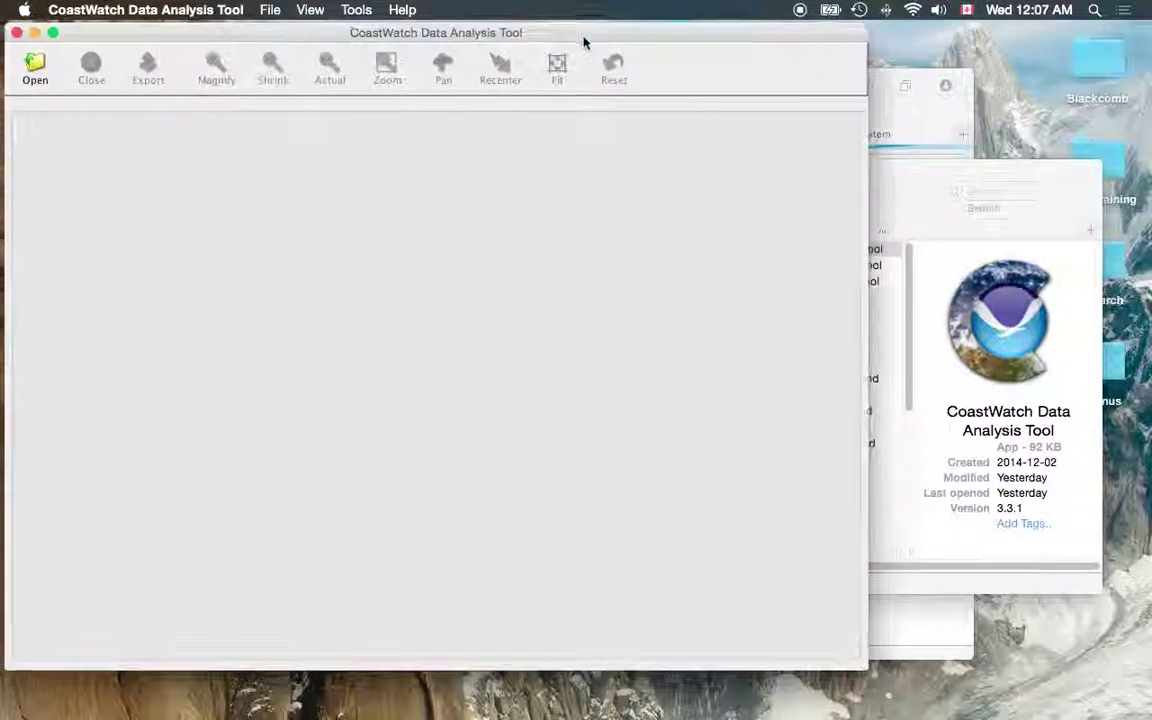
Cancel CDAT's Open dialog and drag the NSS.FRAC file from Finder's Downloads onto CDAT
drag(581, 40, 614, 63)
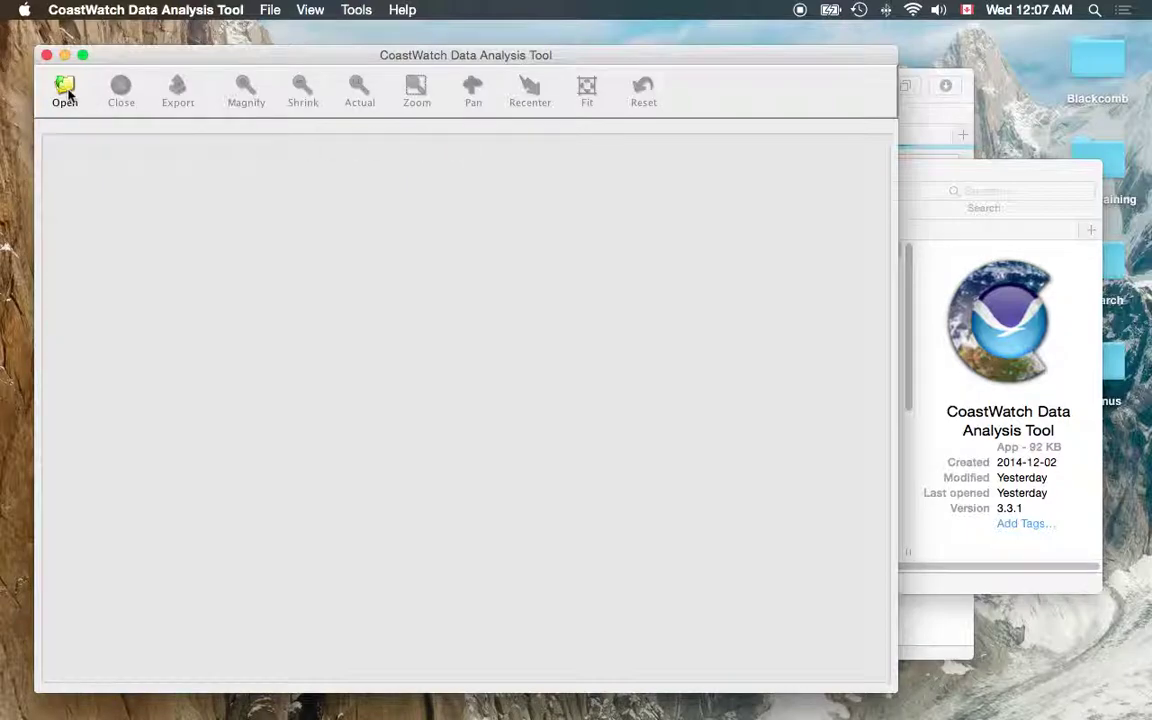
click(66, 90)
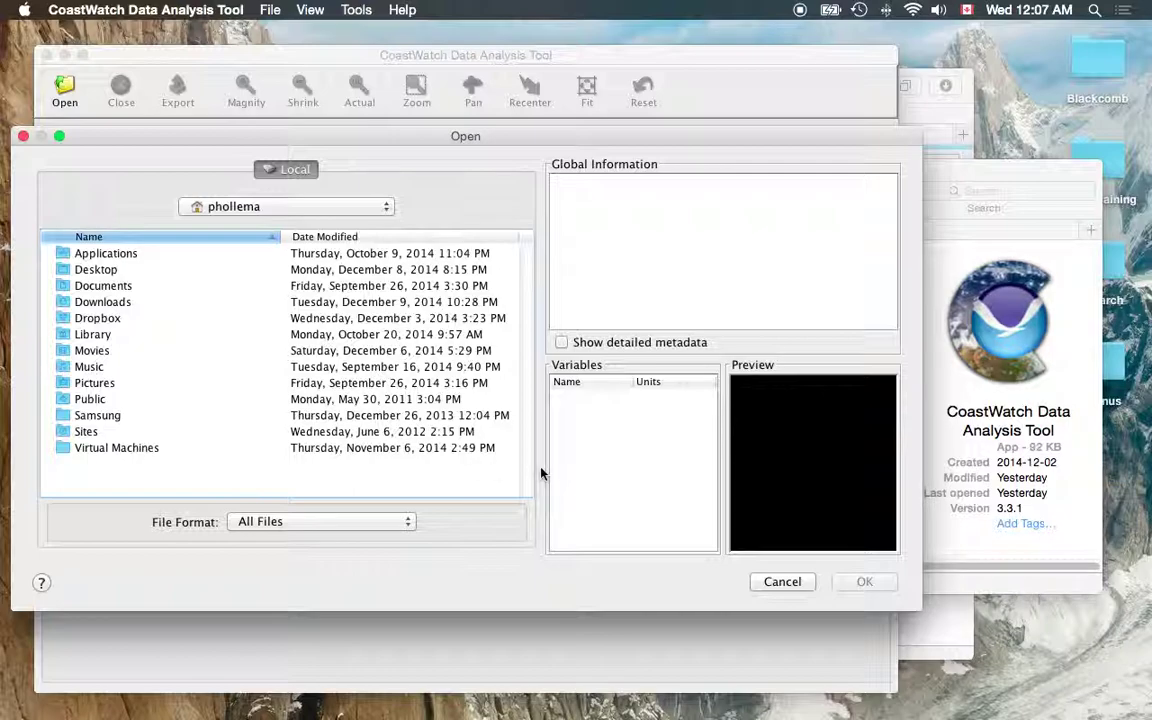
click(799, 585)
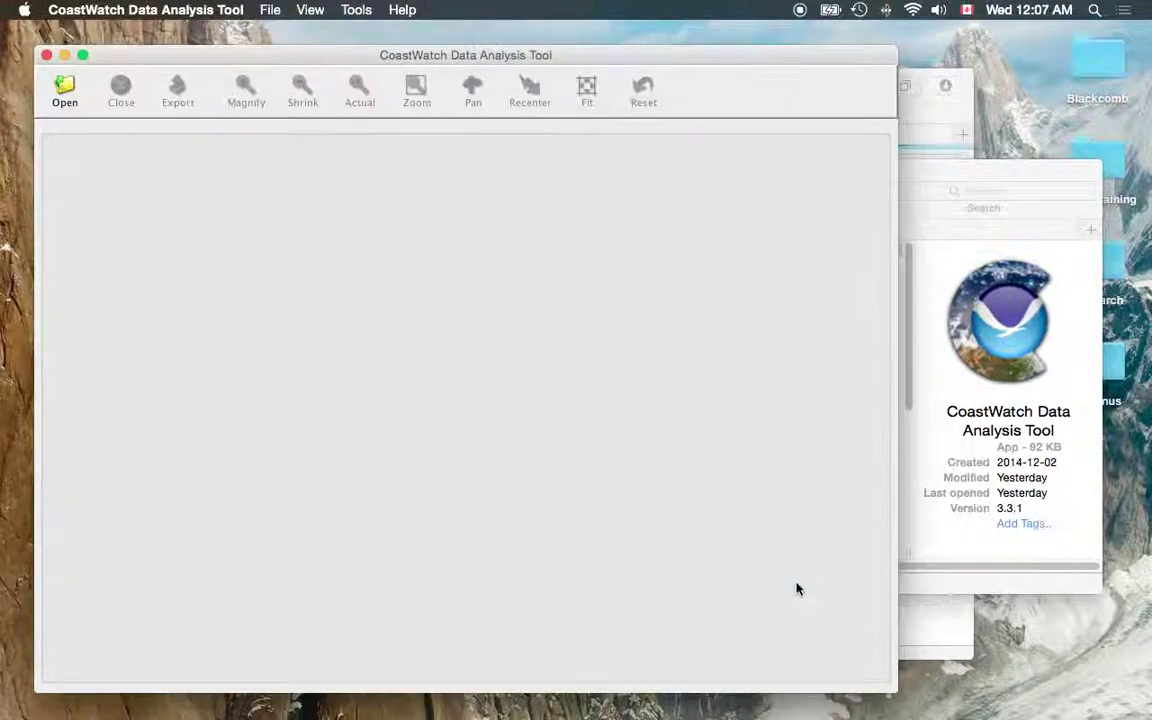
click(928, 186)
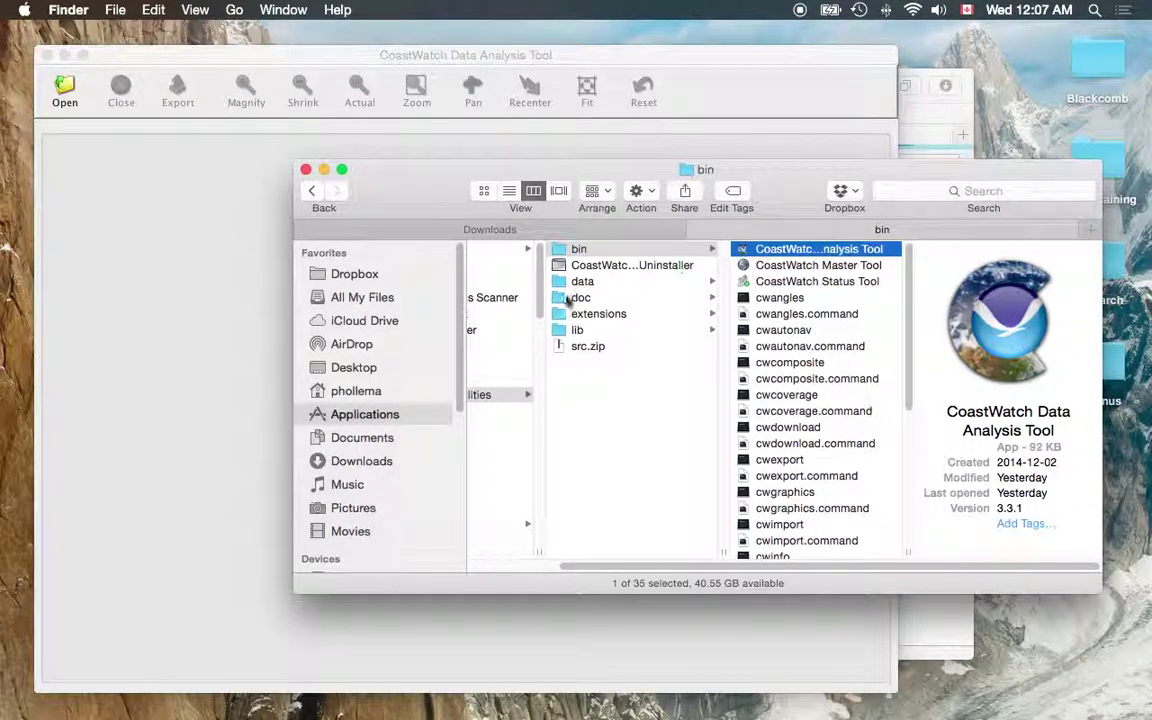
click(590, 233)
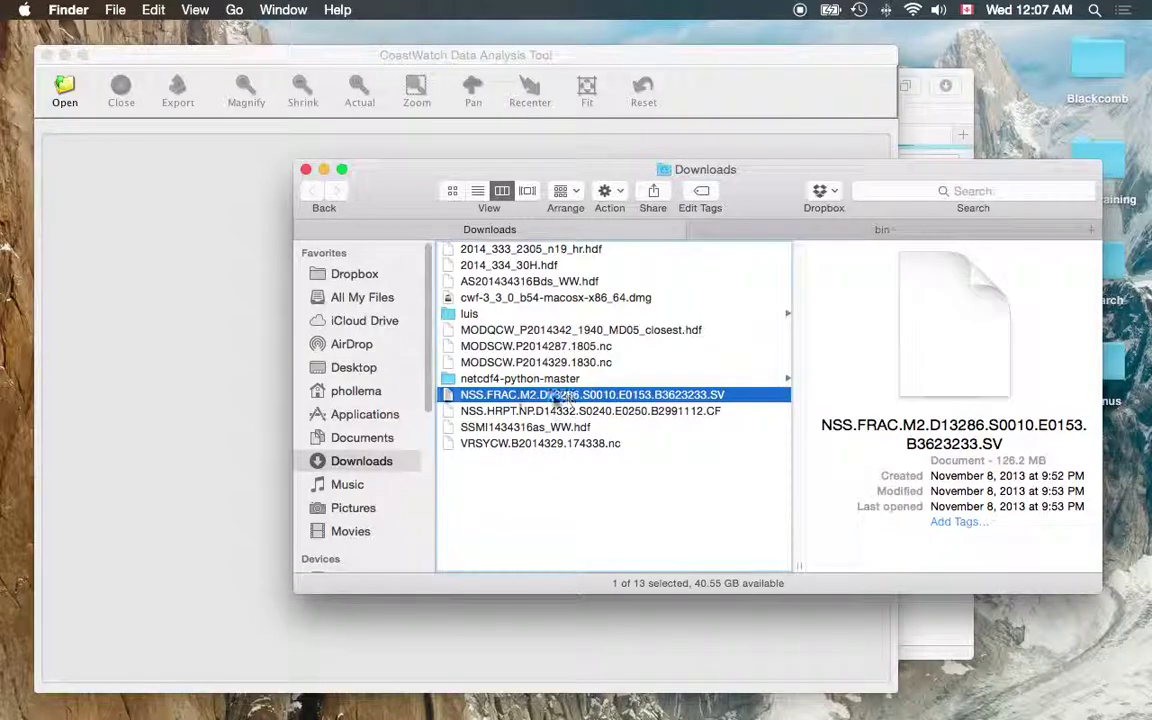
drag(583, 398, 145, 380)
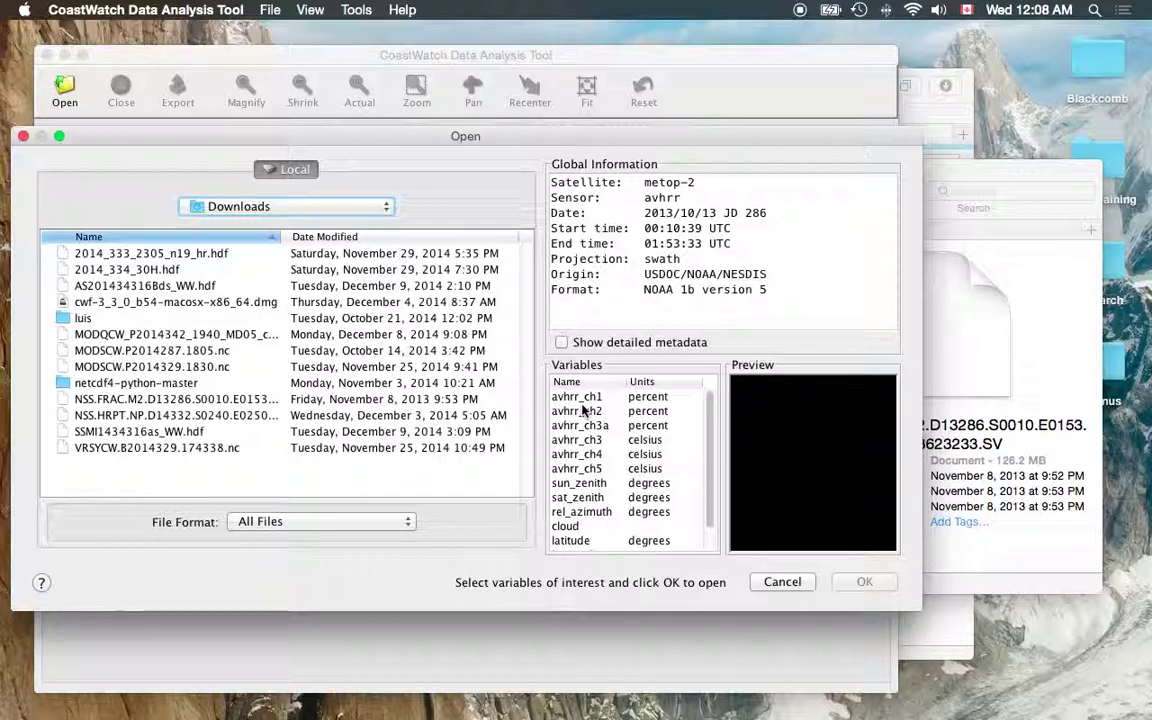
Preview the avhrr_ch1 variable, showing the swirling hurricane in the swath image
click(583, 399)
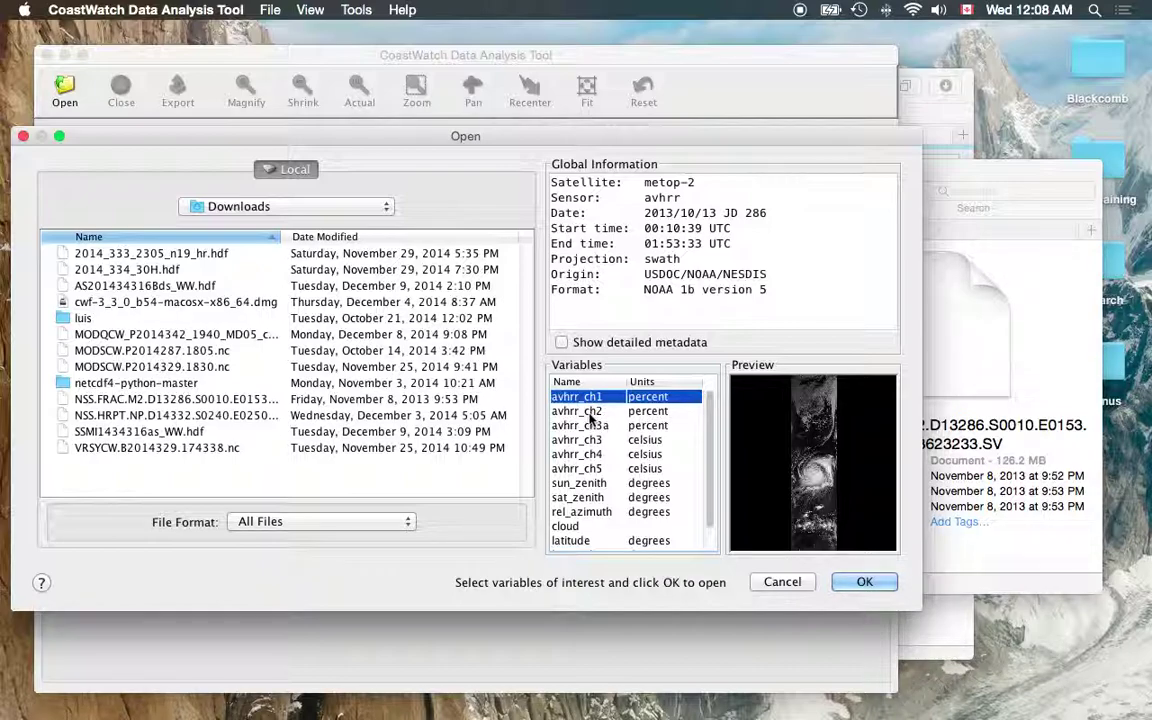
Select avhrr_ch1, avhrr_ch2 and avhrr_ch4 in the Variables list and open the scene
shift+click(589, 411)
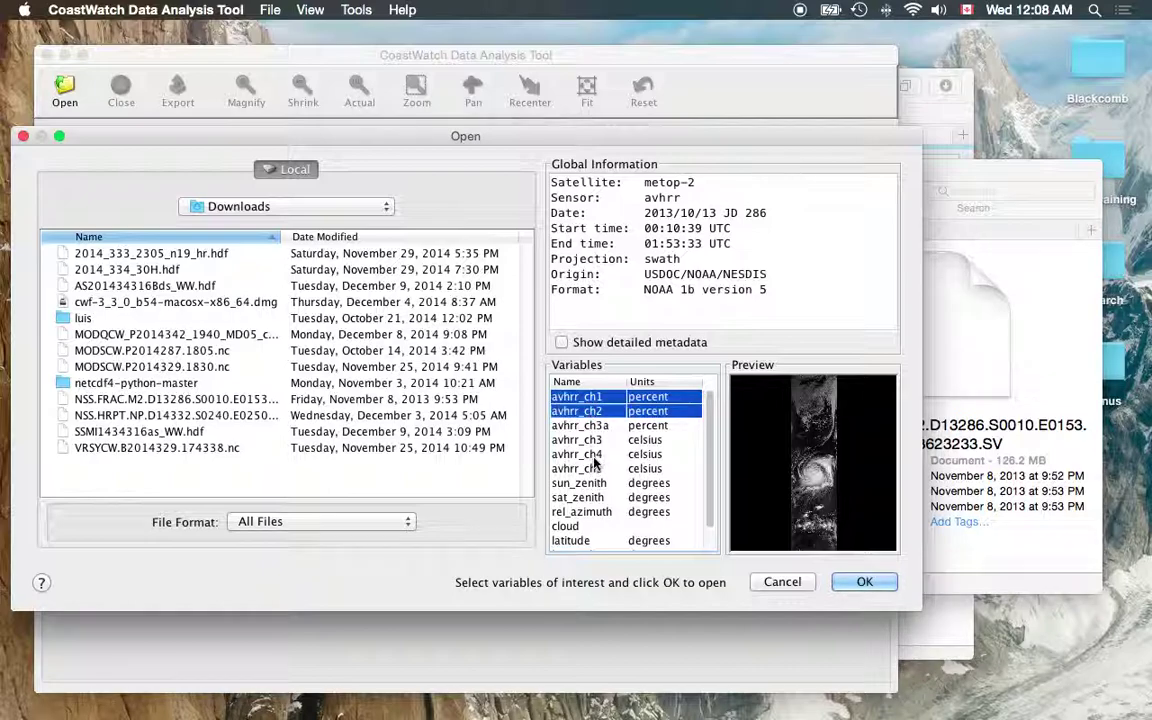
super+click(594, 455)
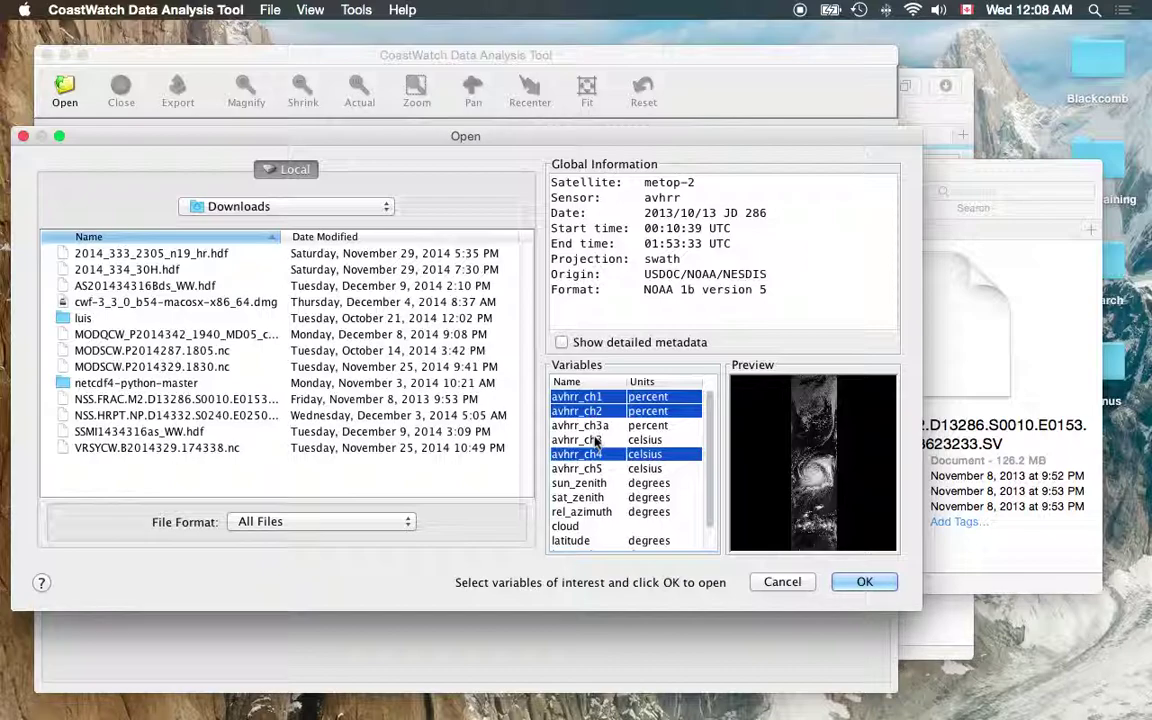
key(super+a)
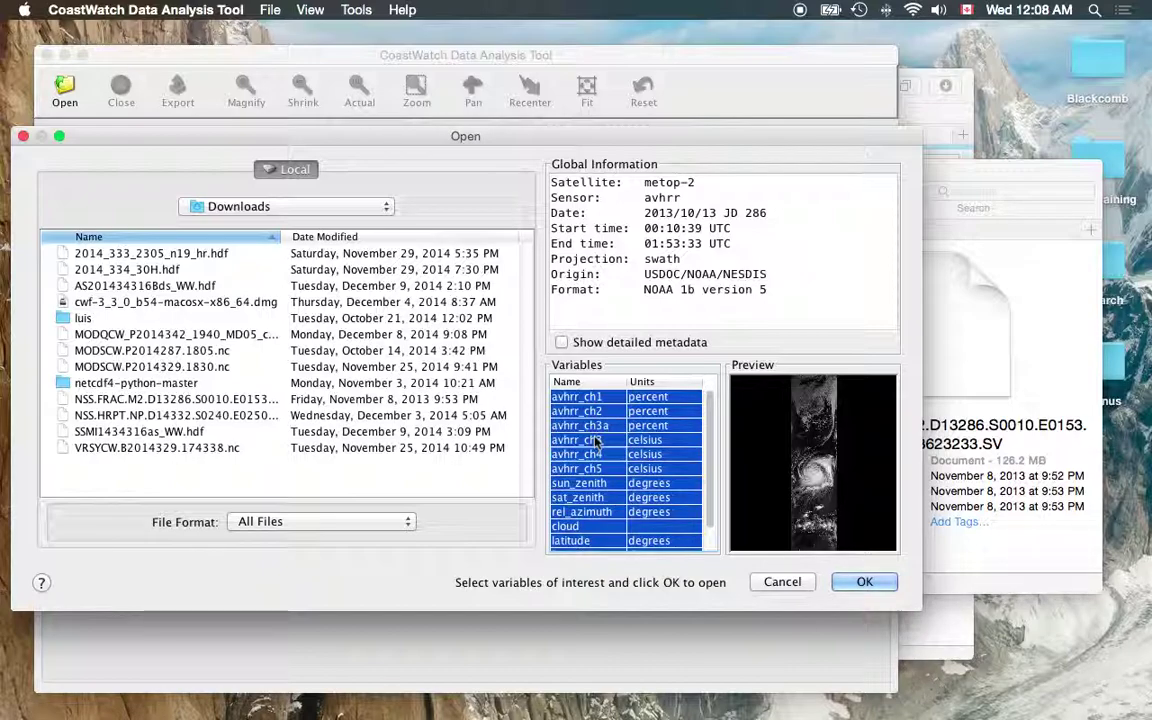
scroll(596, 441, down, 2)
scroll(596, 420, up, 2)
click(594, 400)
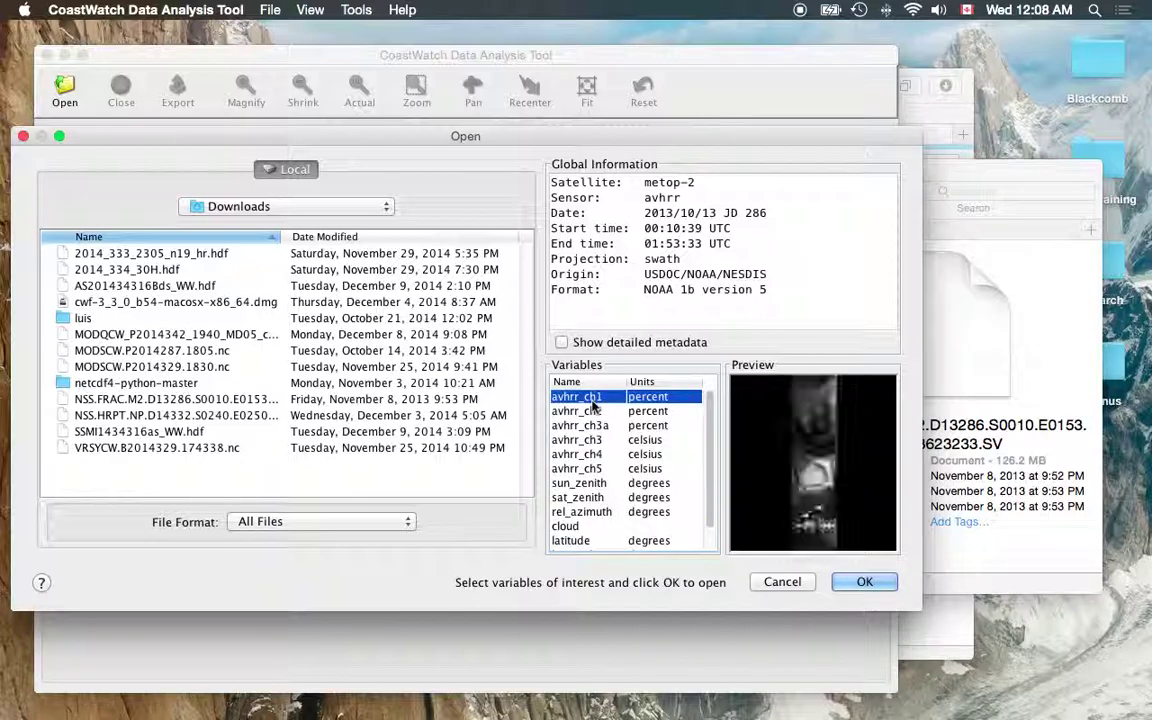
super+click(590, 454)
super+click(594, 413)
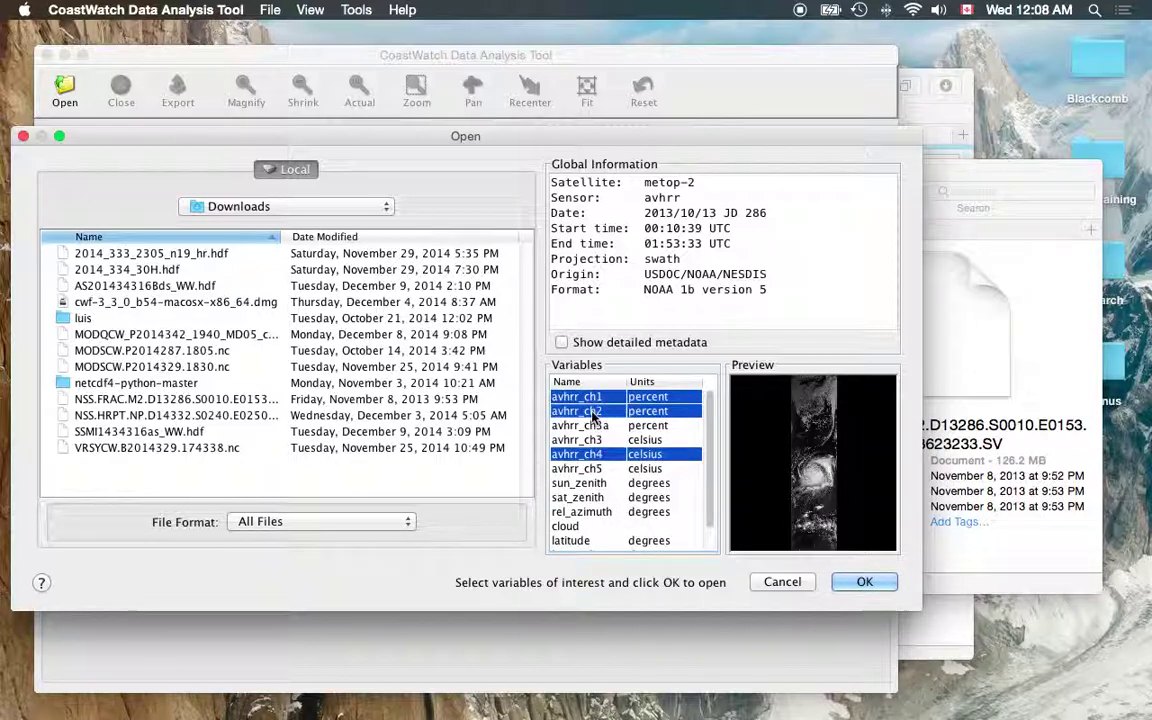
click(873, 583)
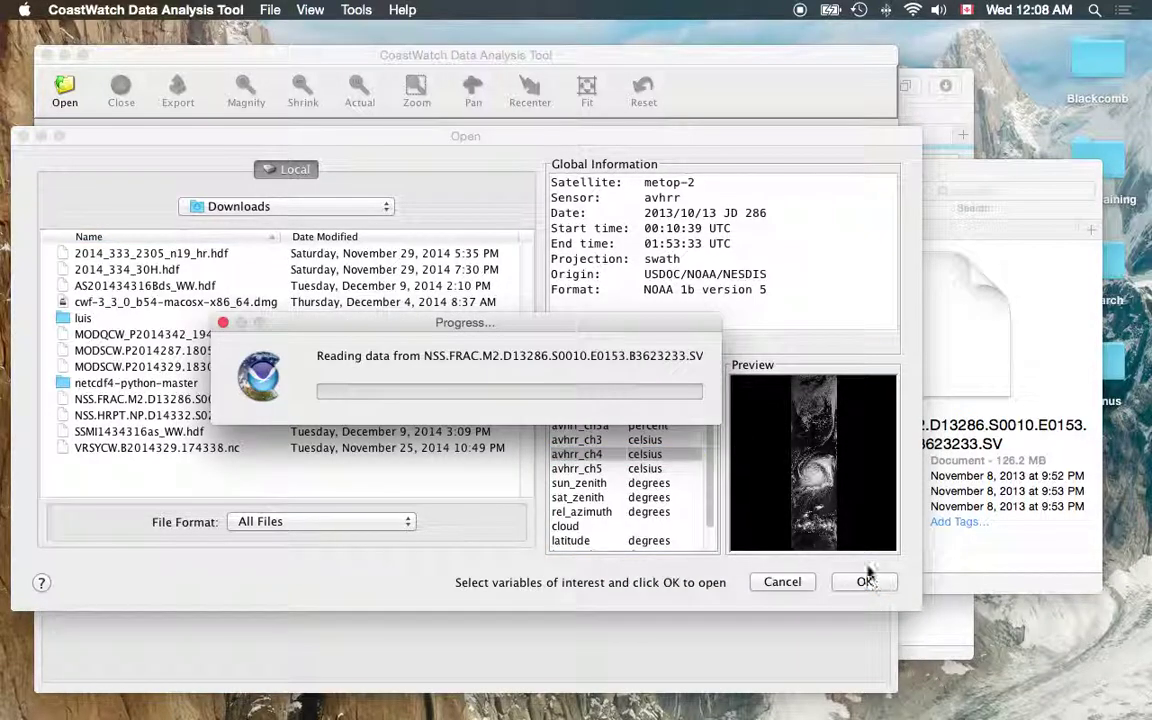